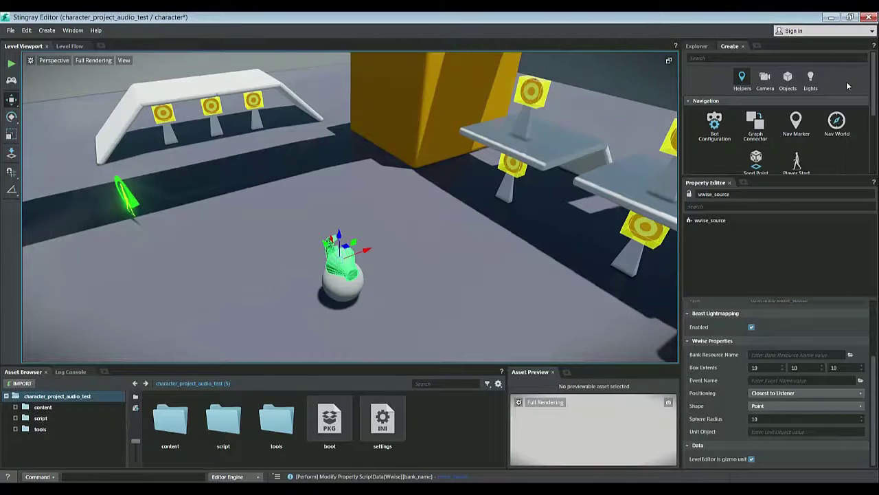
drag(874, 75, 874, 129)
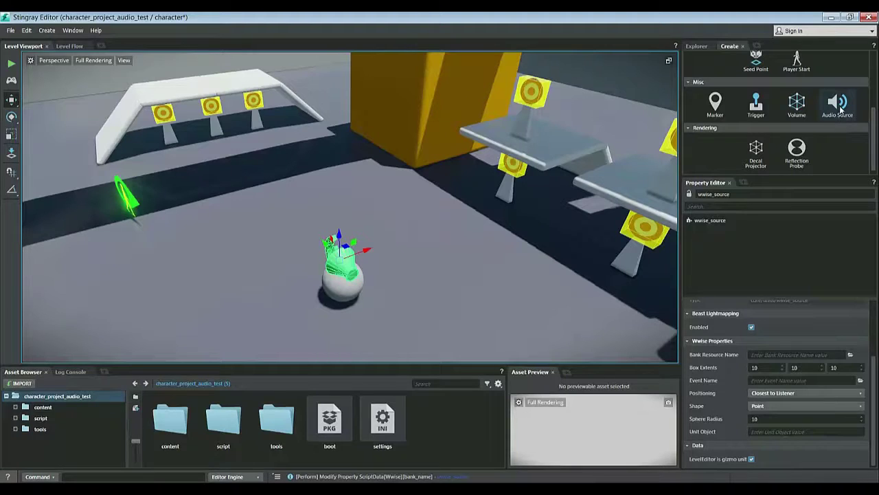
click(841, 109)
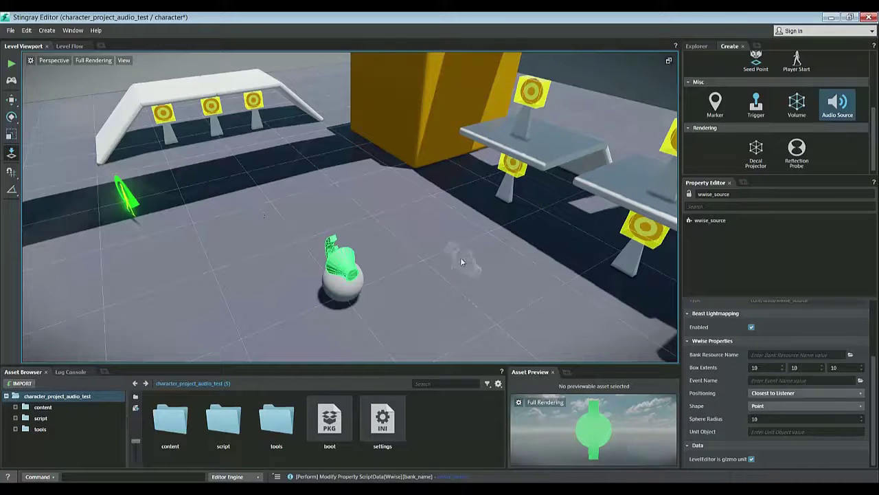
click(500, 272)
key(w)
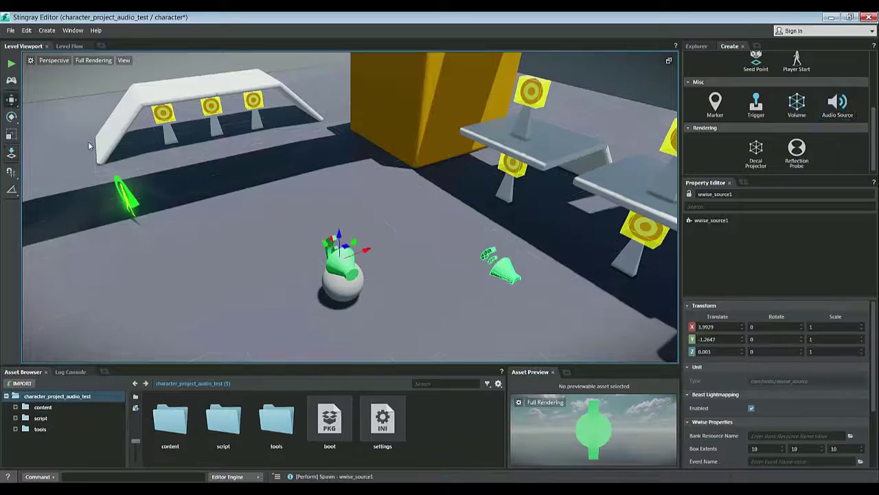
drag(505, 244, 524, 196)
key(Delete)
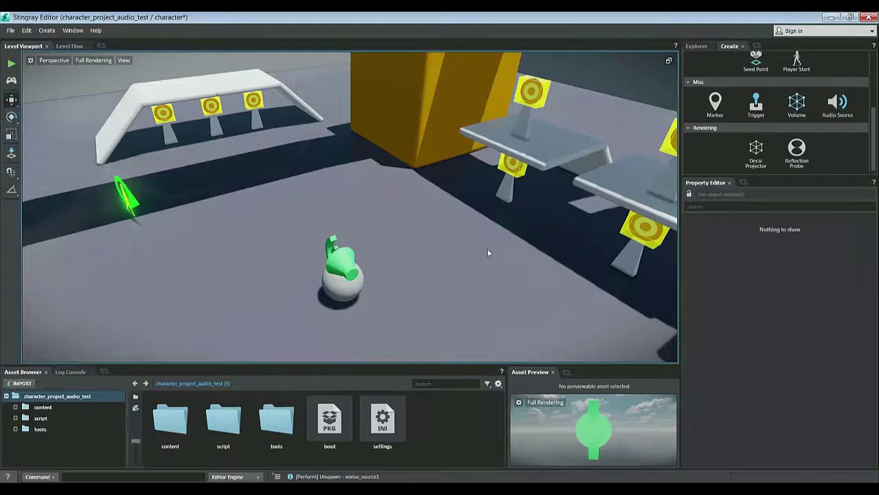
Select the audio source above the sphere and review its Wwise positioning and shape options and its sphere radius.
alt+drag(488, 250, 330, 275)
right_drag(330, 275, 283, 260)
click(350, 235)
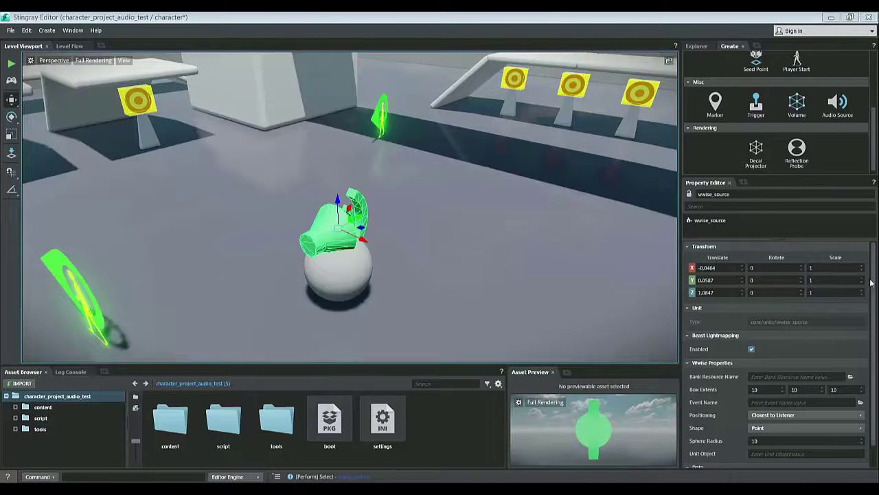
scroll(871, 285, down, 1)
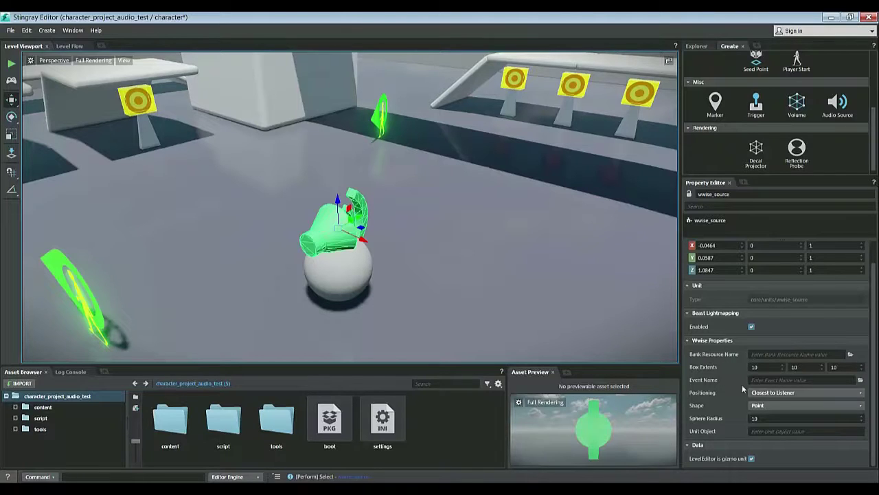
click(835, 398)
click(832, 401)
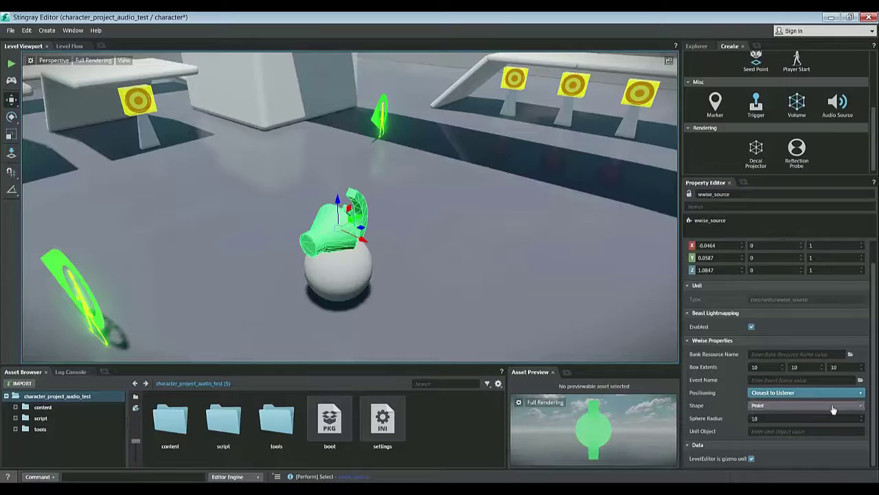
click(832, 407)
click(830, 420)
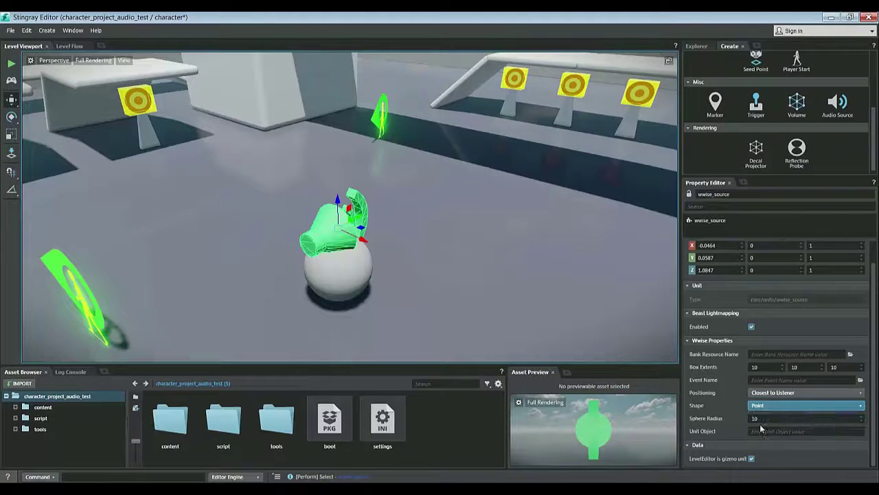
click(771, 421)
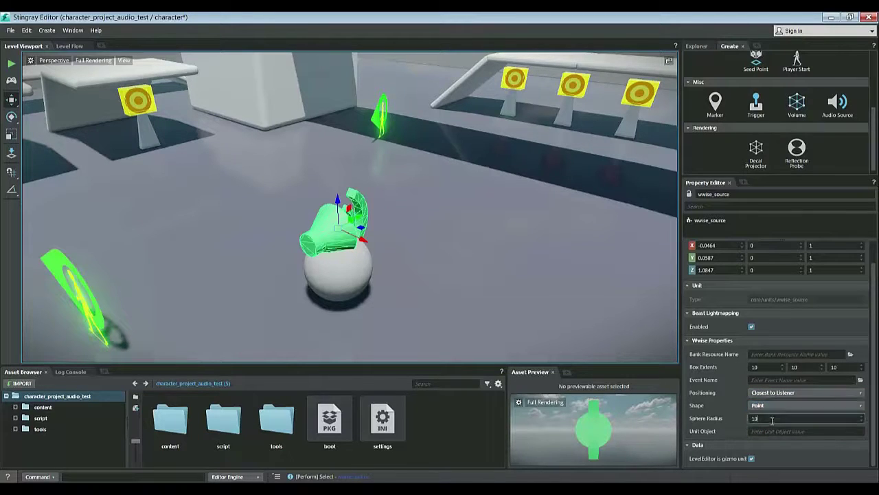
Assign the bank content/audio/default and the event sfx_amb_soundsource_test to the selected audio source.
click(850, 354)
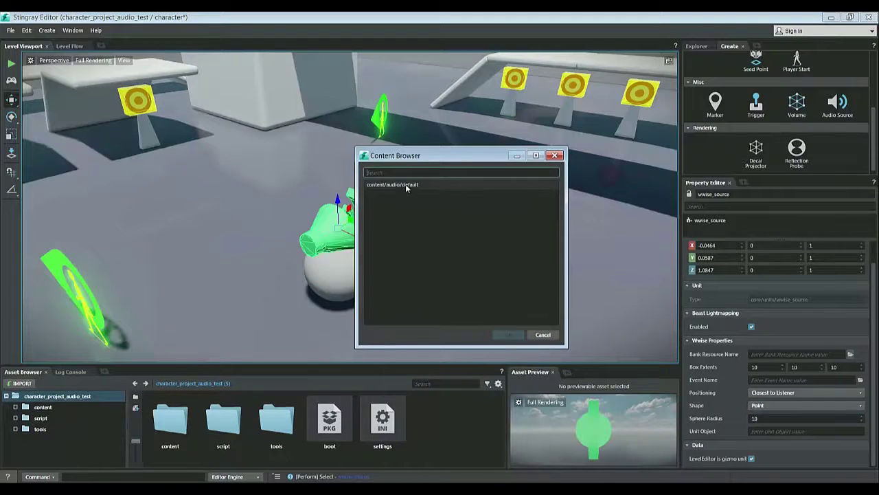
double_click(406, 185)
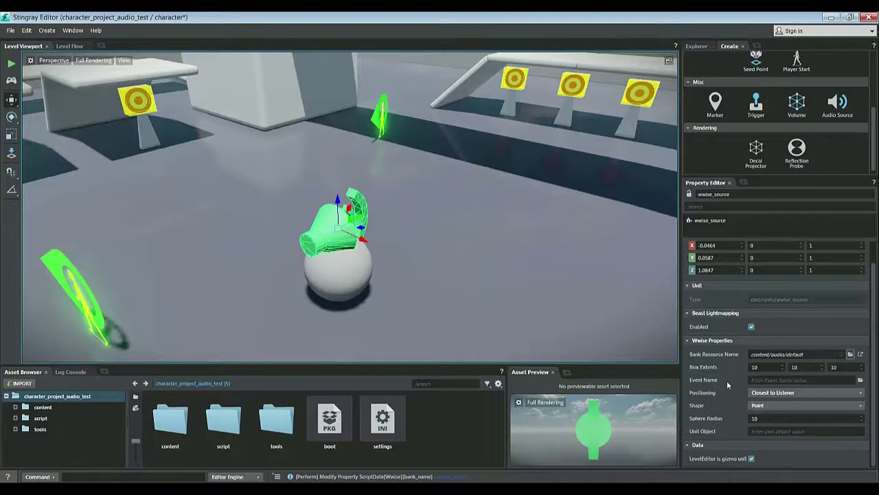
click(860, 381)
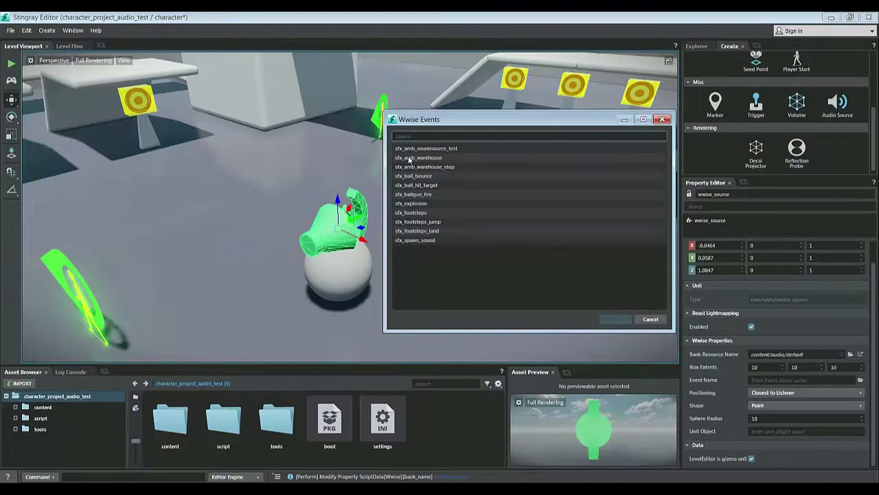
double_click(435, 149)
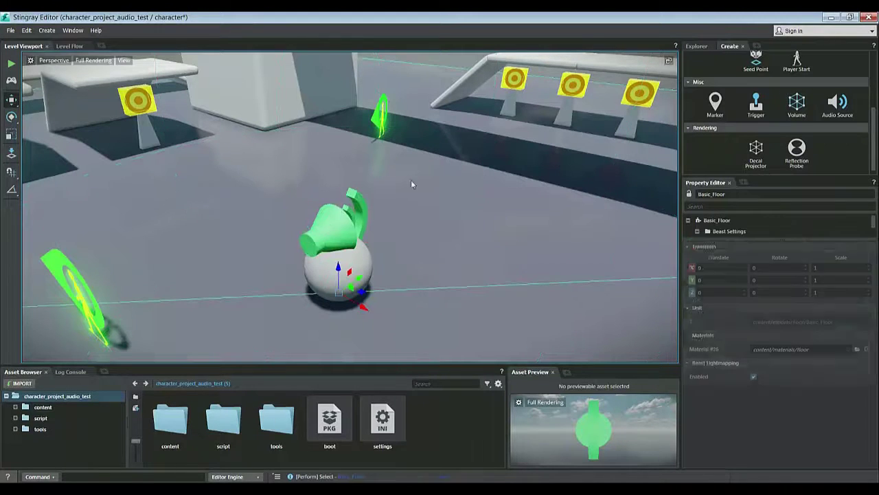
Switch to Wwise and examine the ambient_test attenuation curve and its curve properties for sfx_town_ambience.
right_drag(350, 206, 435, 198)
key(s)
key(a)
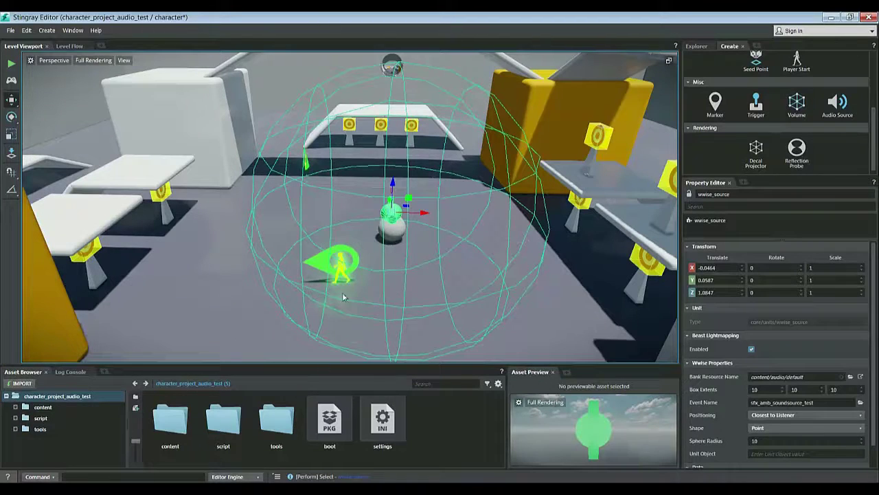
key(alt+Tab)
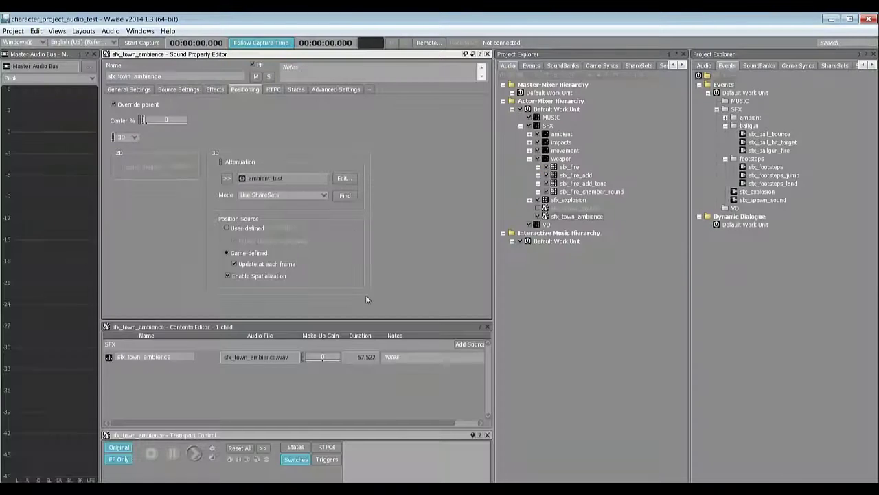
click(345, 179)
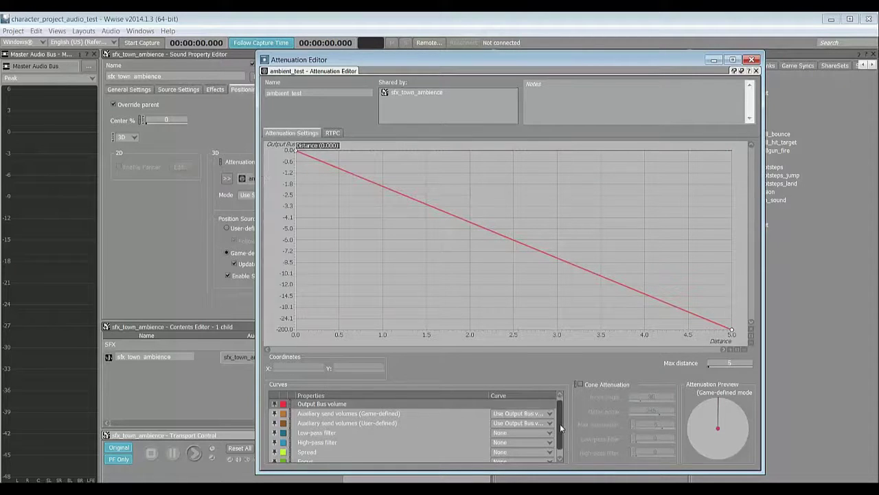
scroll(560, 423, down, 1)
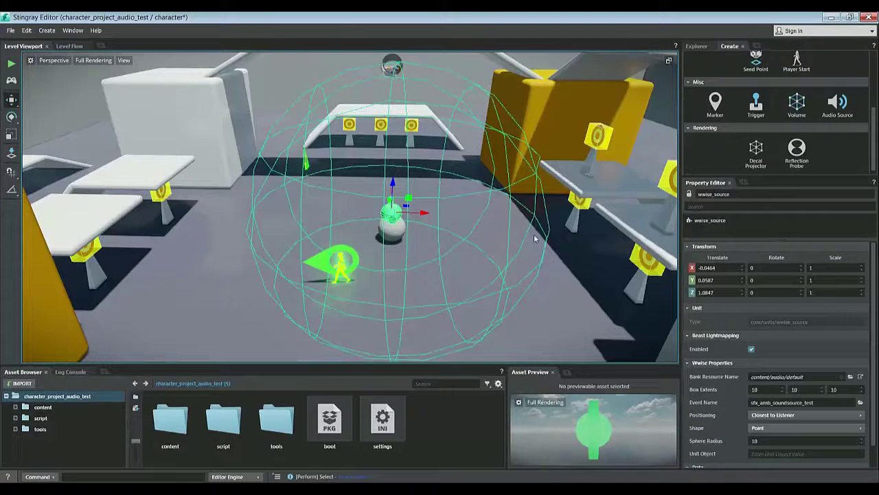
Run the test level from the Stingray Editor and walk the character forward past the sphere to hear the audio source.
click(11, 64)
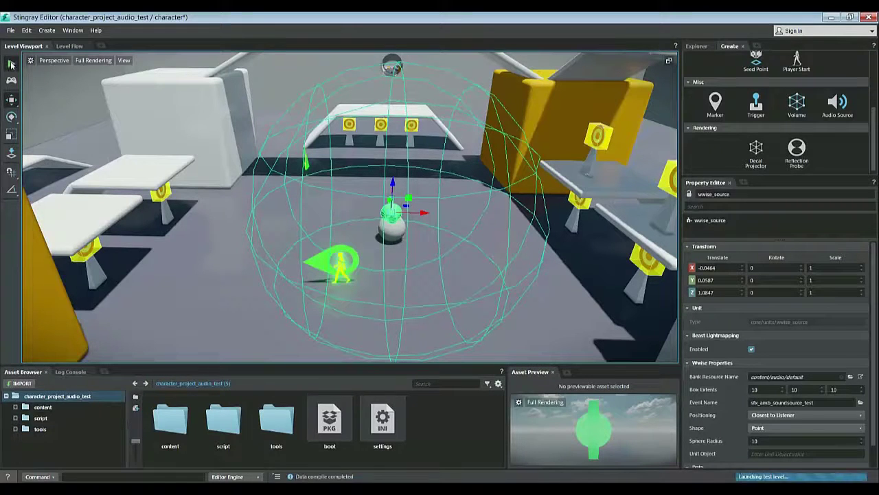
key(w)
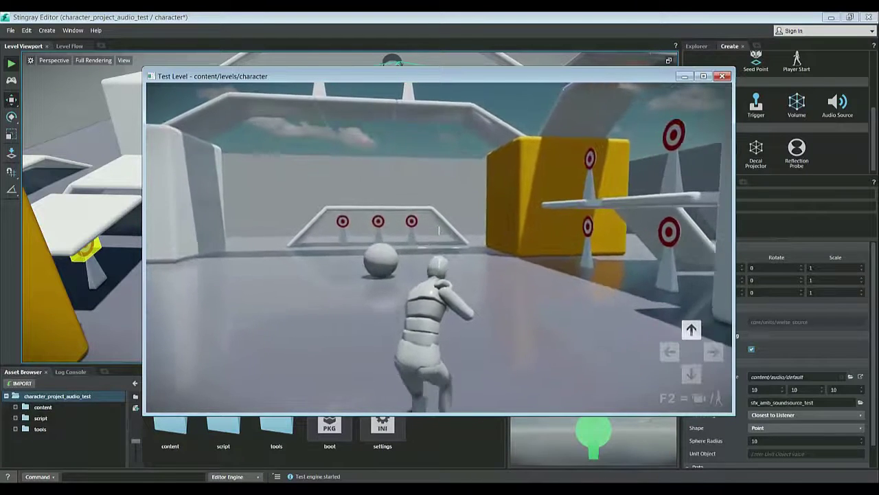
key(w)
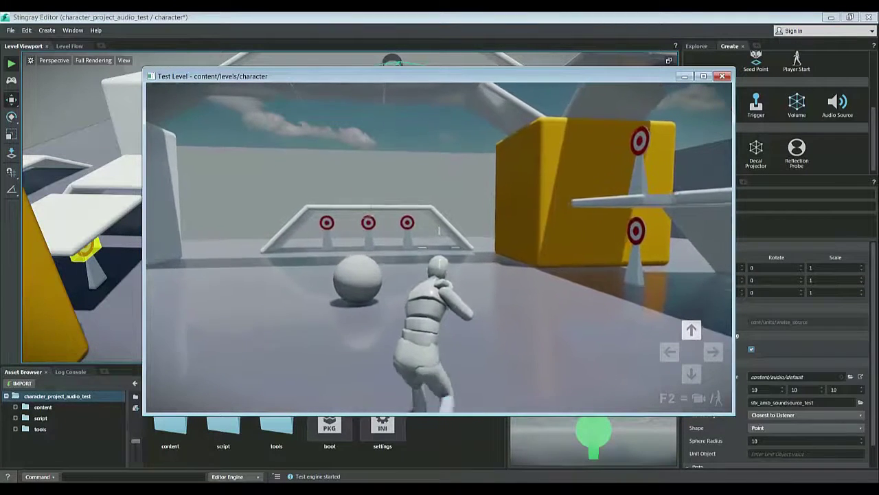
key(w)
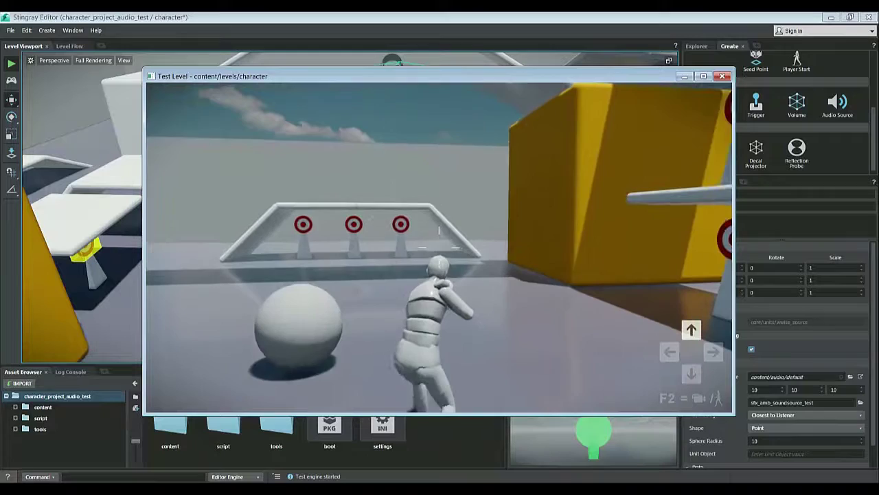
key(d)
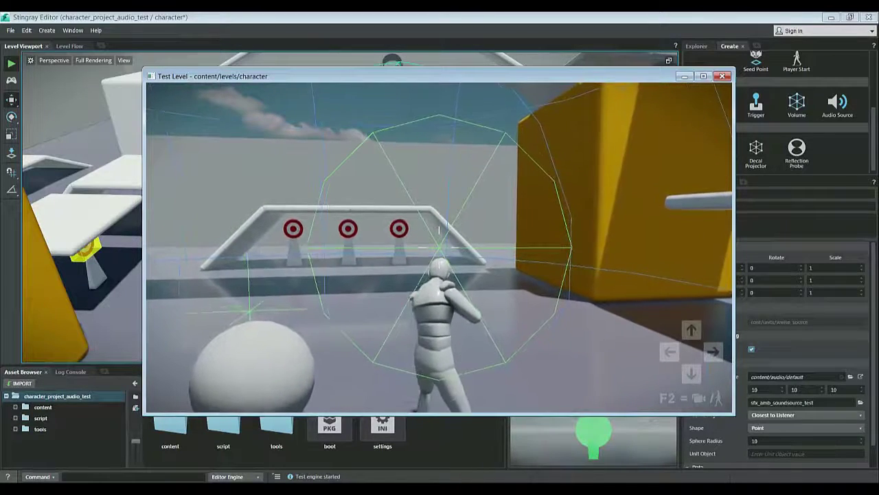
key(w)
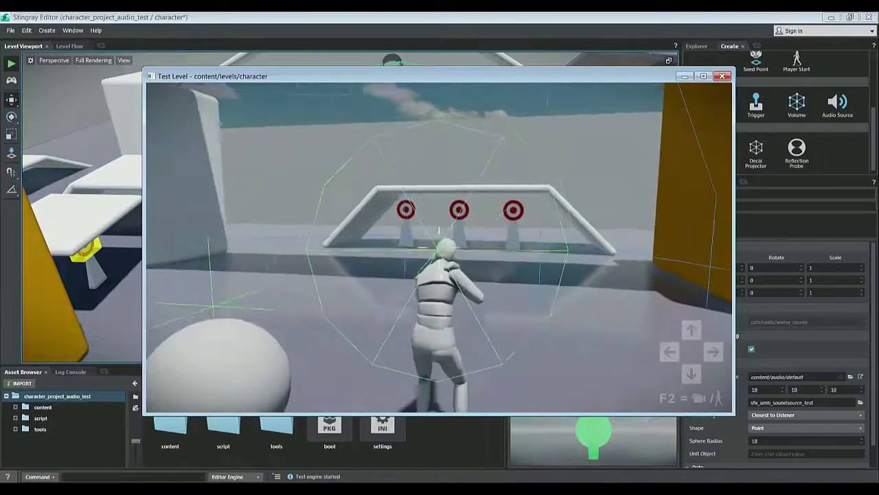
Move the character around and away from the sphere to check the sound's positioning and attenuation, and end the test.
key(a)
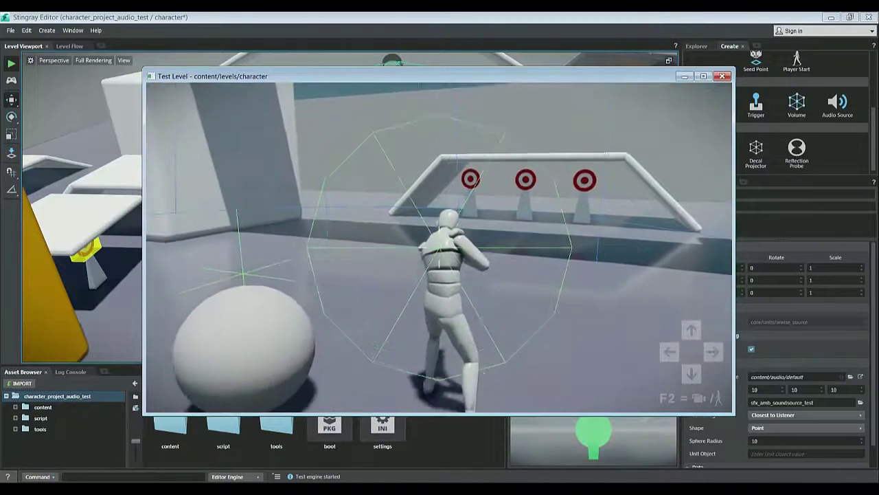
key(w)
key(a)
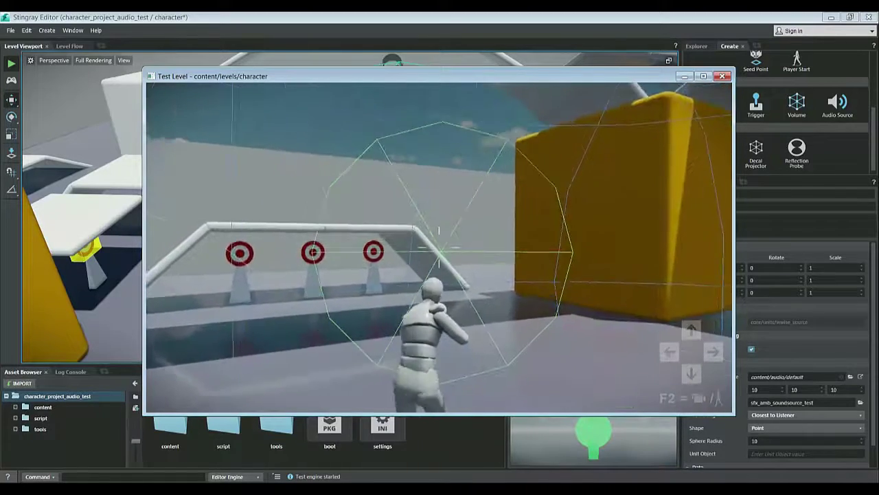
key(d)
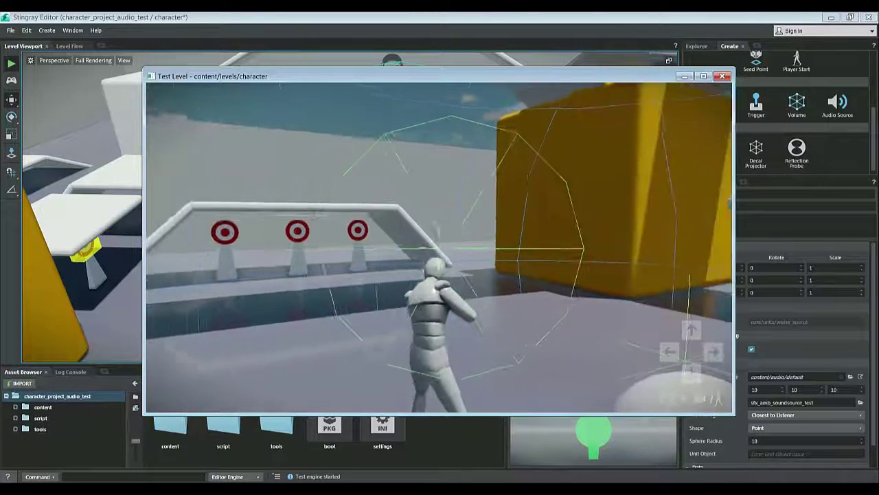
key(w)
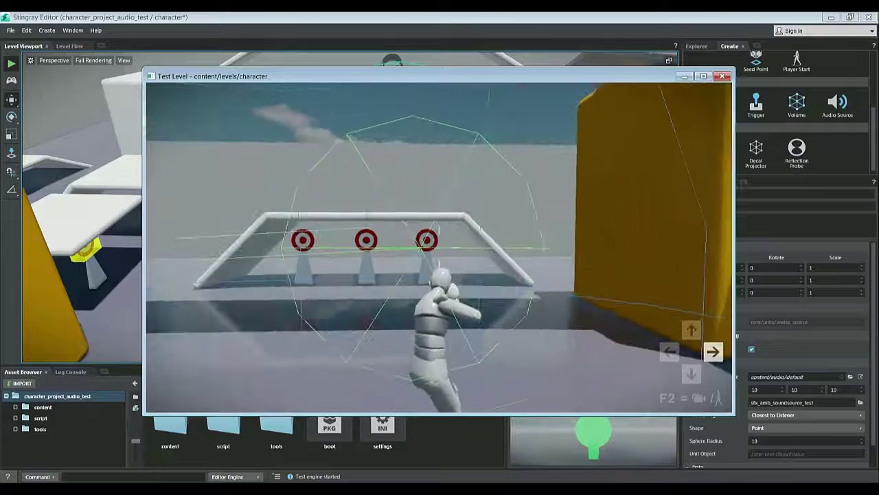
key(a)
key(w)
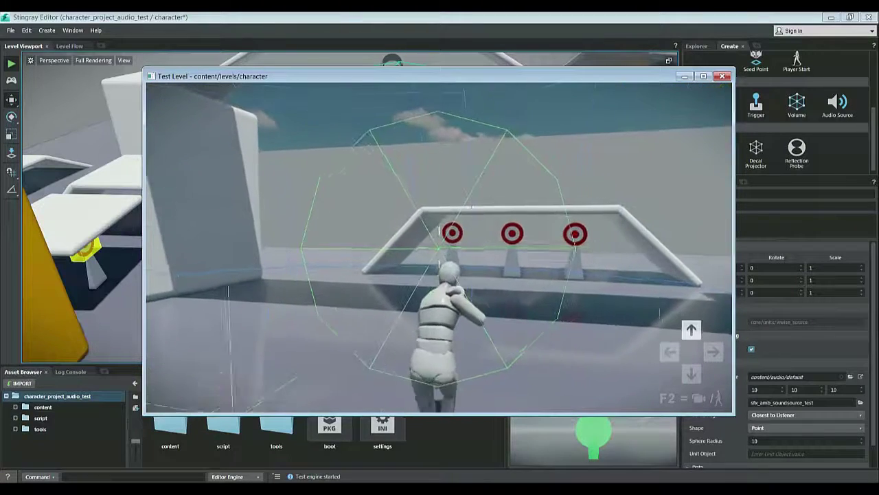
key(a)
key(w)
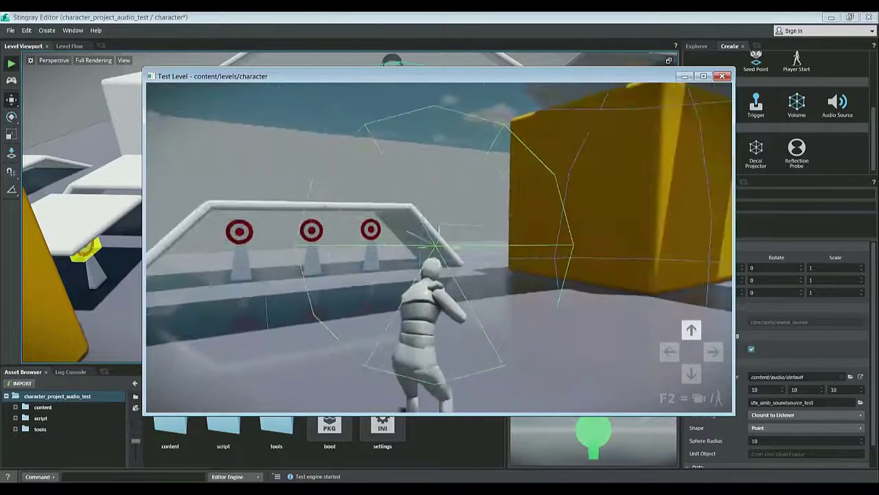
key(s)
key(d)
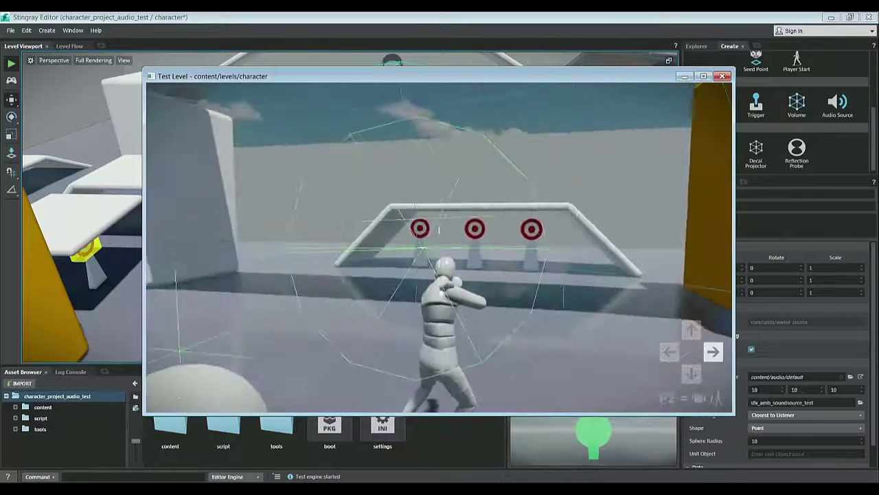
key(s)
key(a)
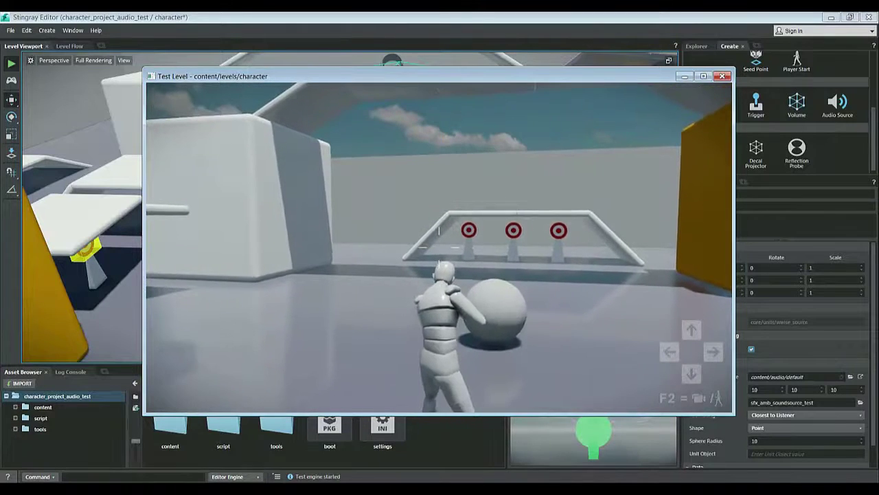
key(Escape)
Set the audio source's positioning to Random in Shape.
click(818, 416)
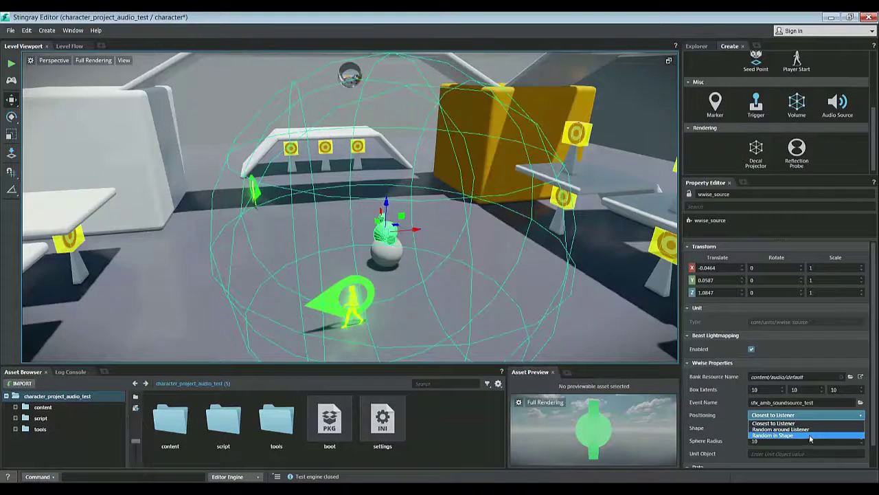
click(808, 434)
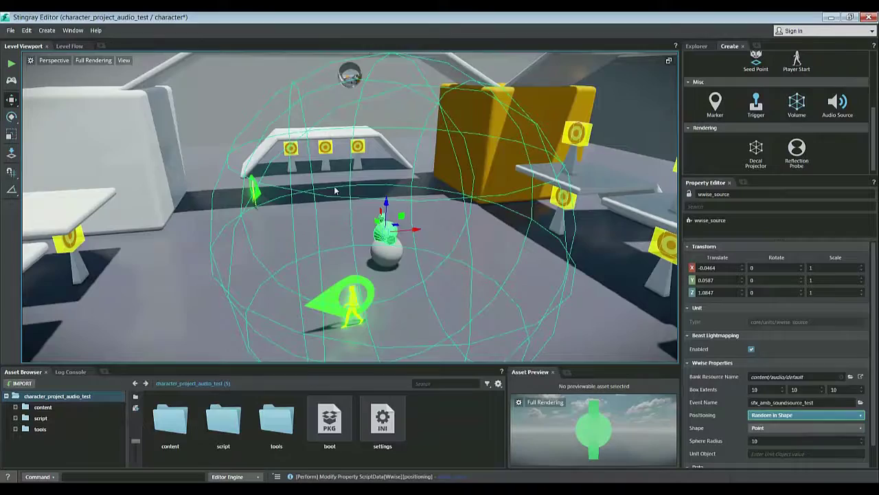
right_drag(474, 237, 470, 222)
key(s)
key(w)
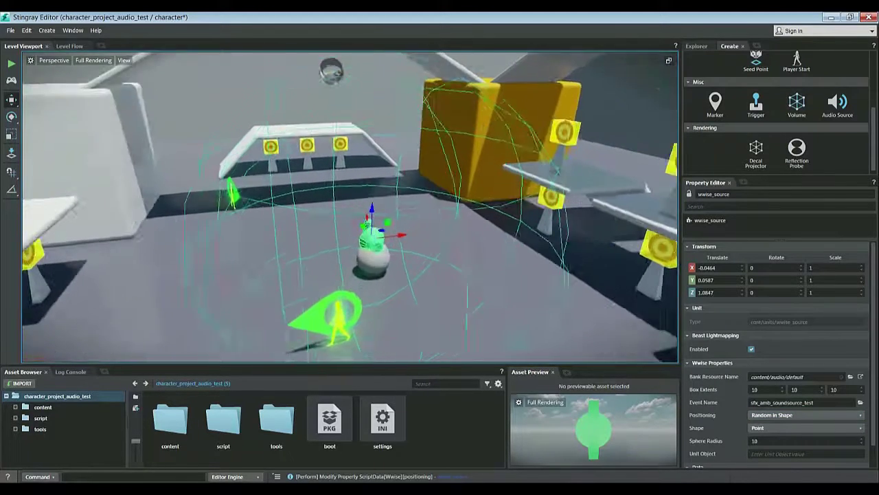
scroll(350, 206, down, 3)
scroll(350, 206, down, 2)
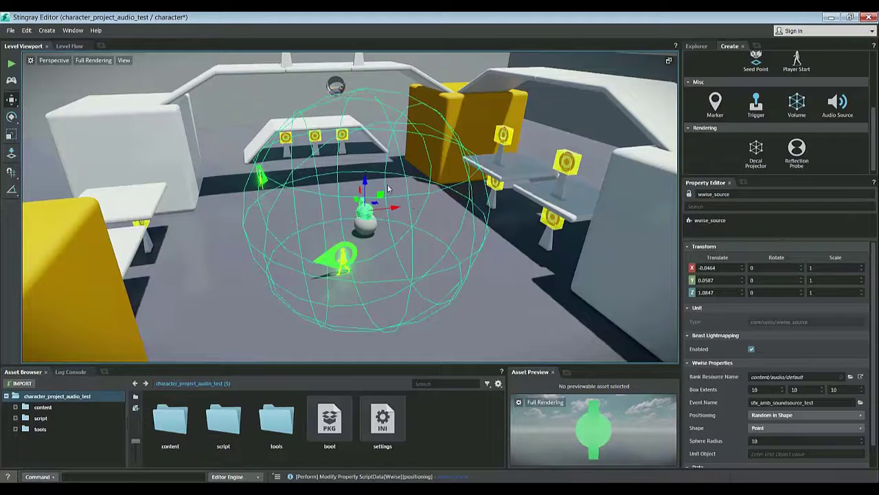
Run the test level and walk the character toward the sphere to hear the Random in Shape positioning.
click(13, 63)
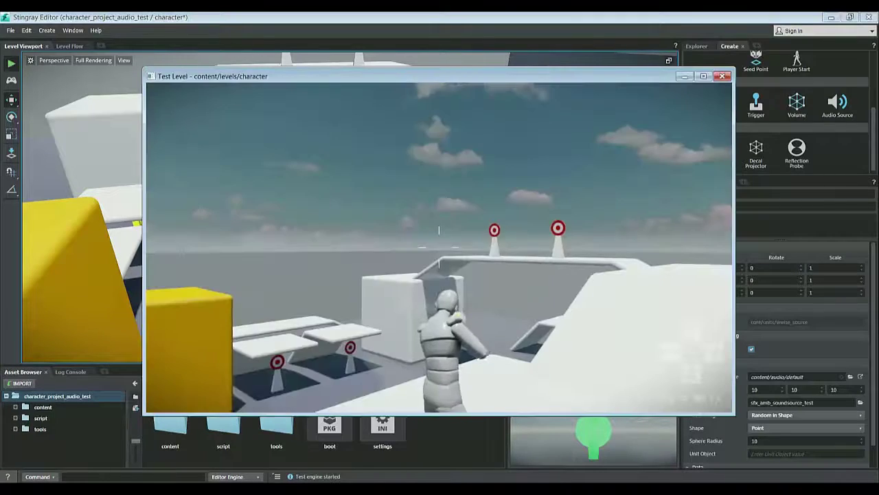
key(w)
key(a)
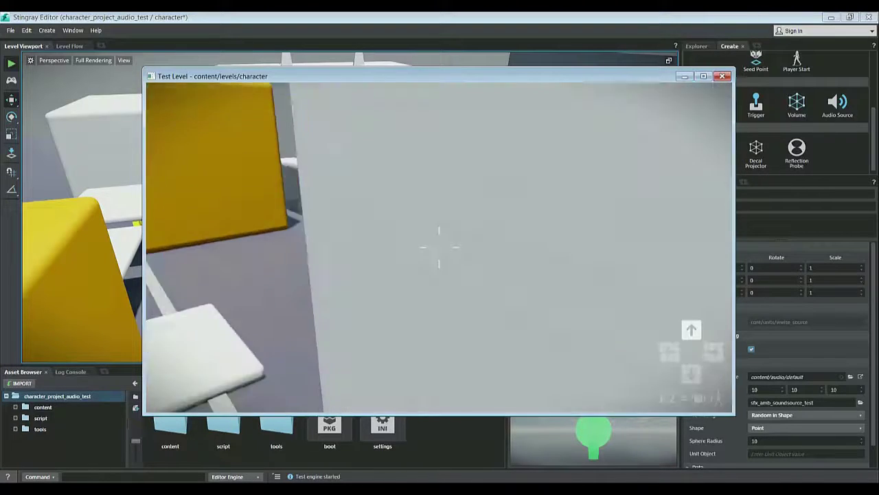
key(w)
key(a)
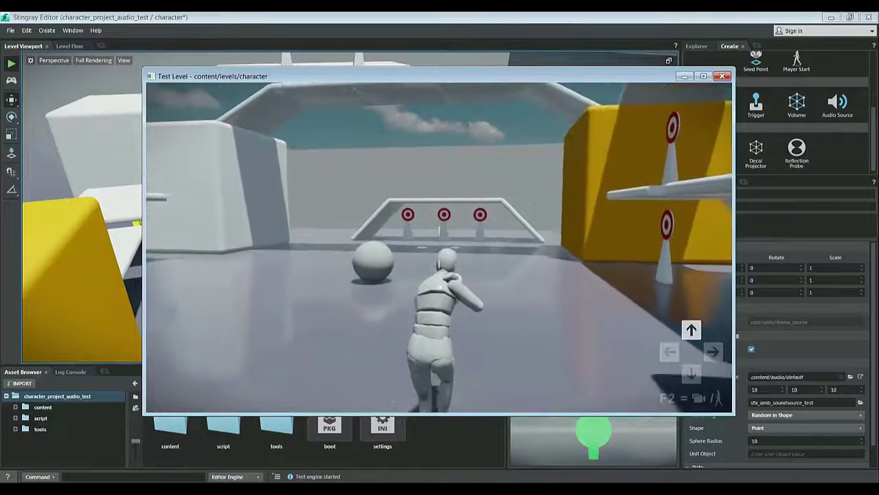
key(w)
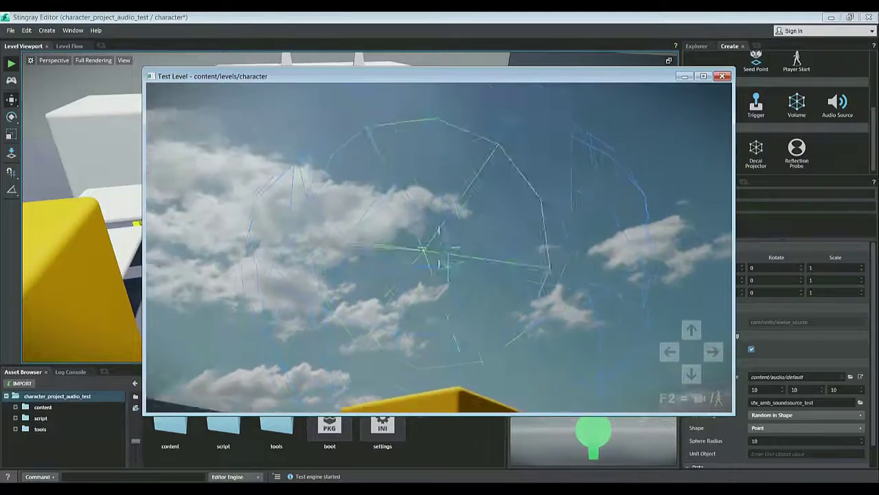
Move and turn the character around the sphere to check where the randomly positioned sounds come from within the shape.
key(a)
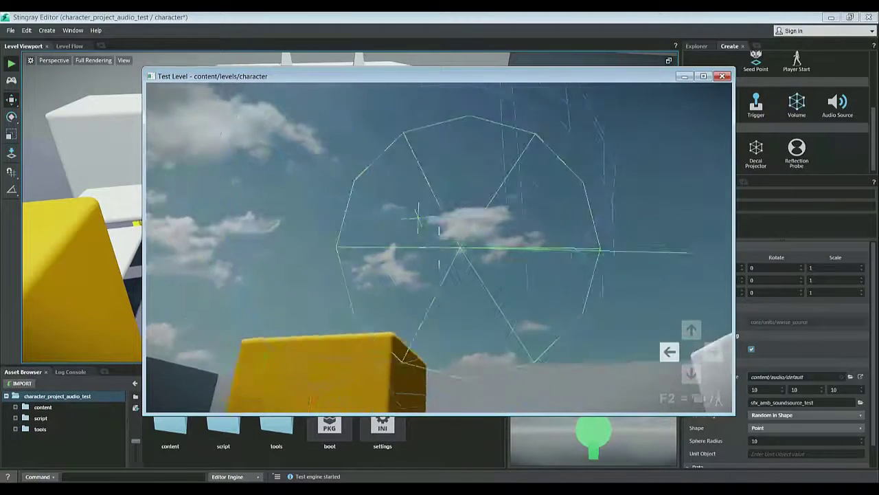
key(w)
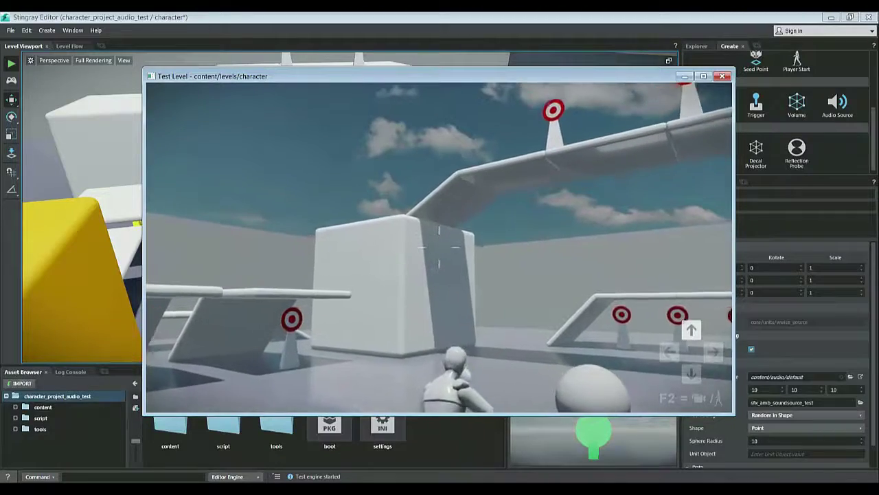
key(d)
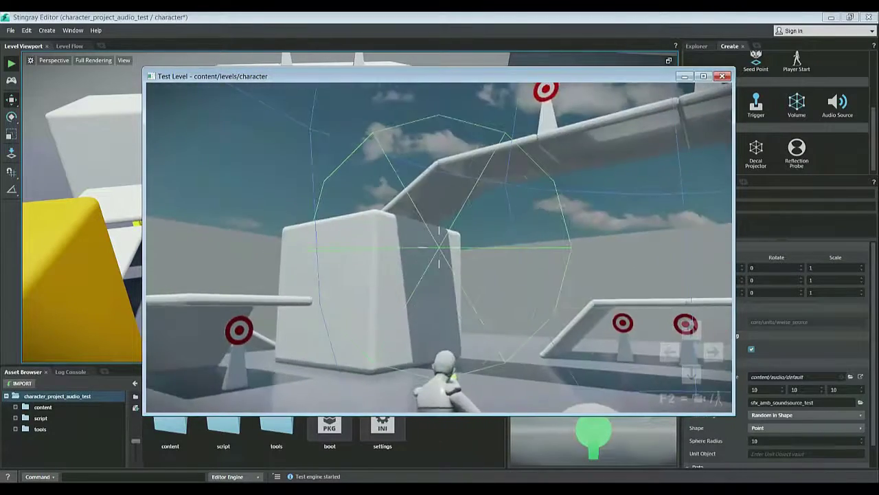
key(w)
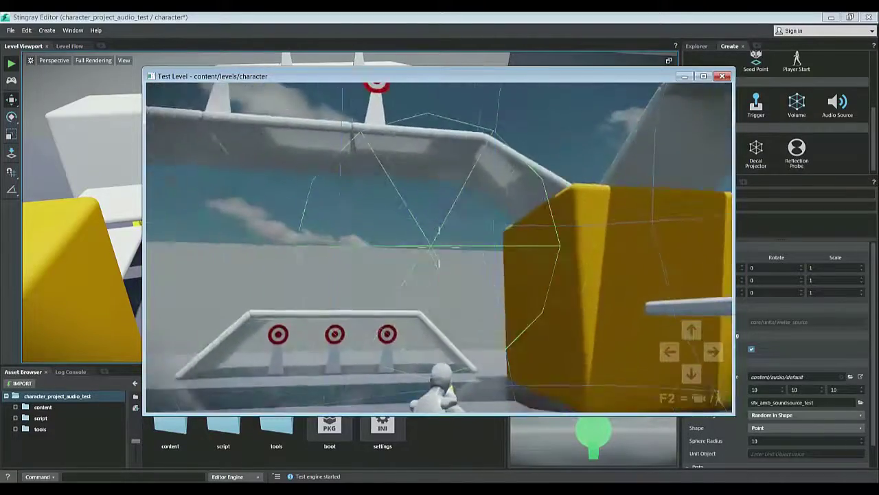
key(s)
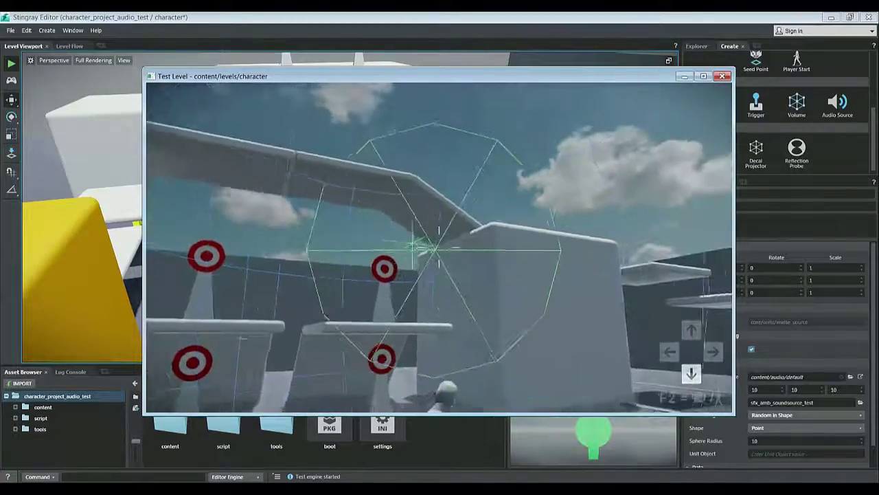
key(a)
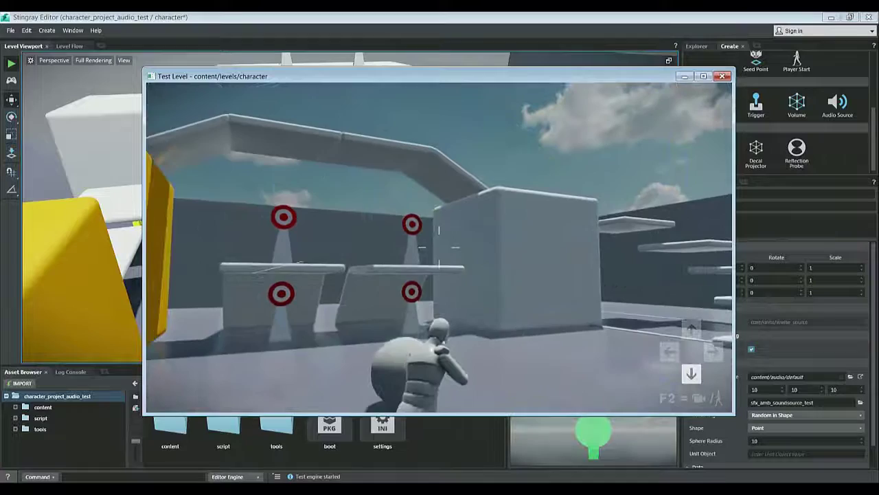
key(w)
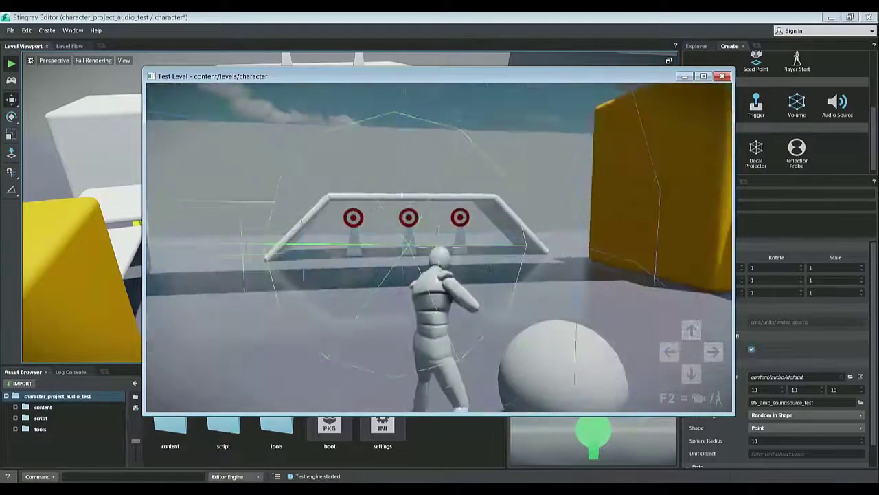
key(s)
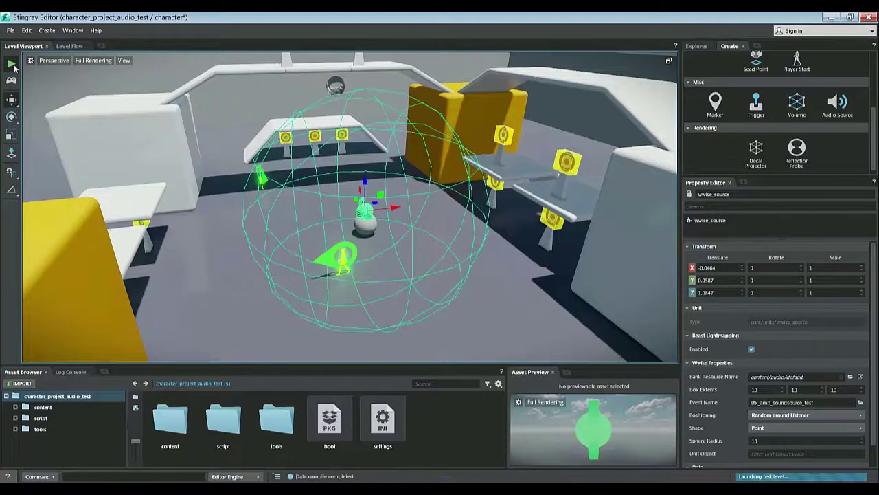
Walk the character past and around the sphere in the test level to check the Random around Listener positioning.
key(w)
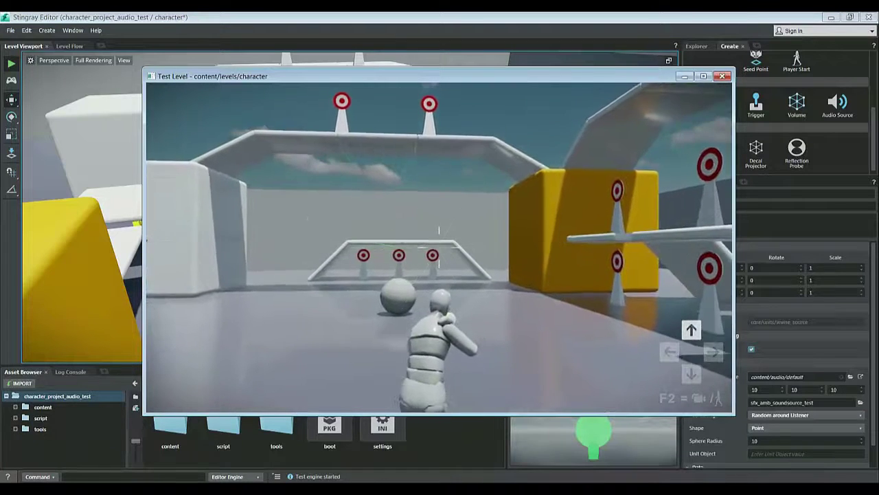
key(w)
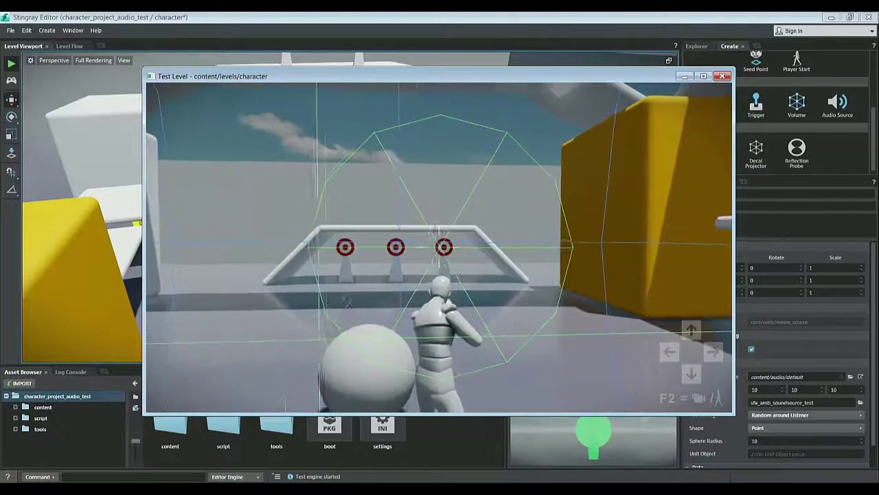
key(d)
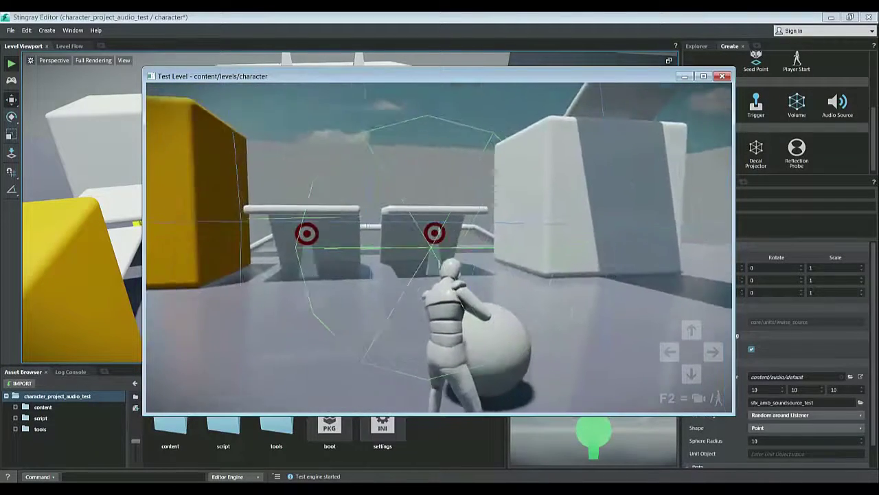
key(d)
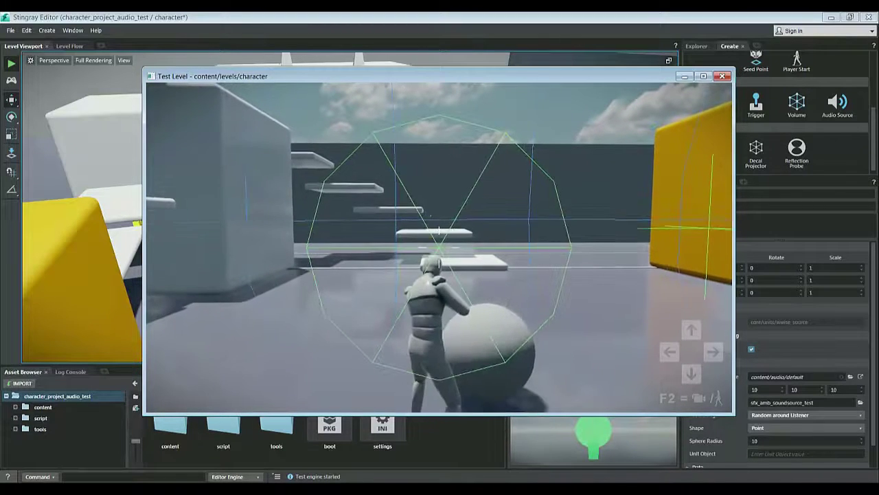
key(a)
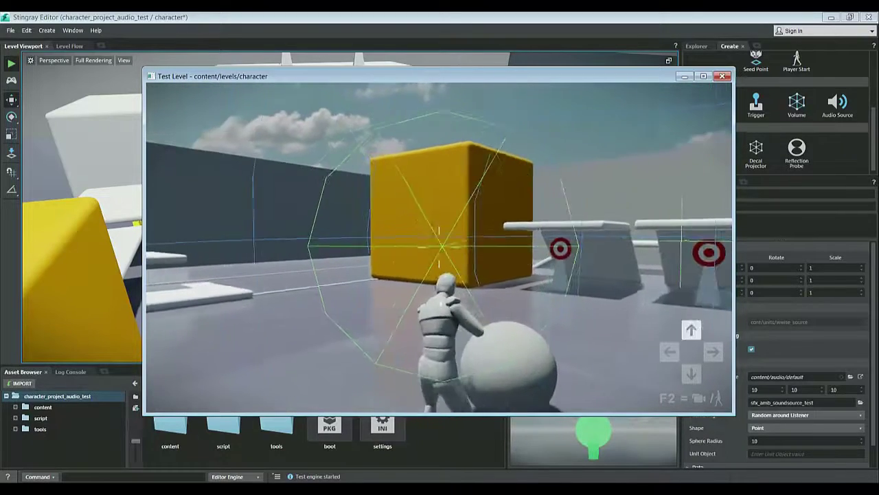
key(w)
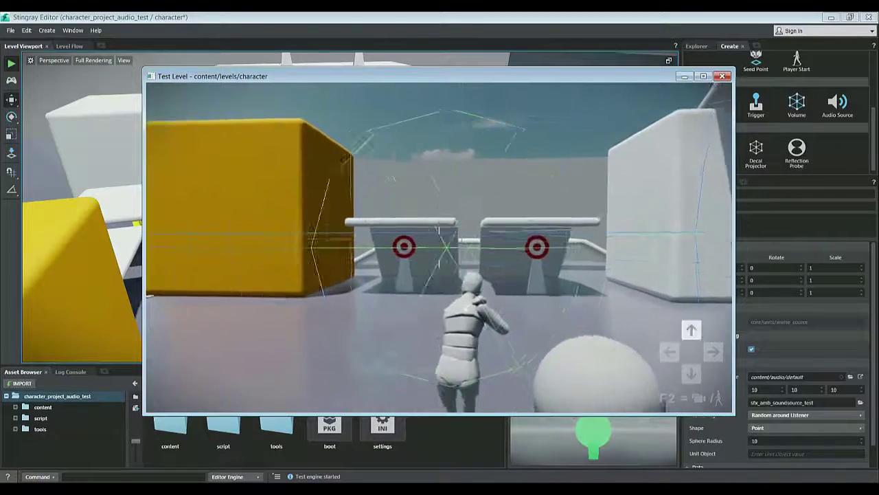
key(s)
key(a)
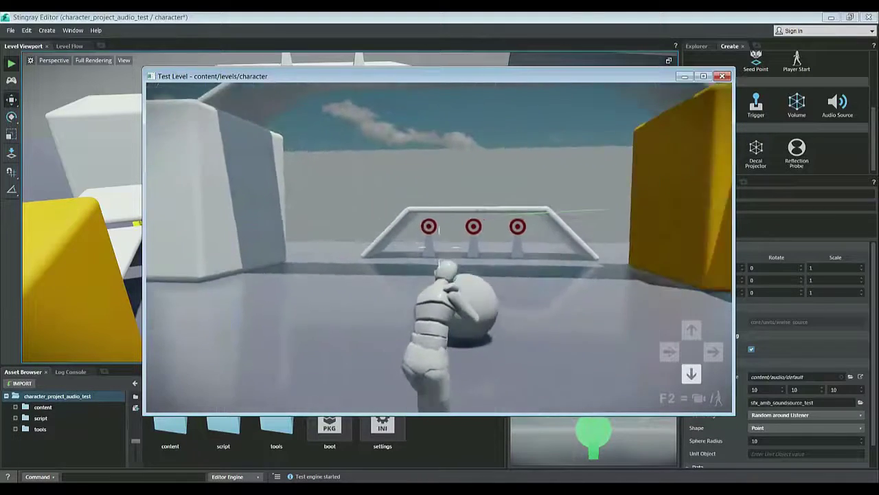
key(w)
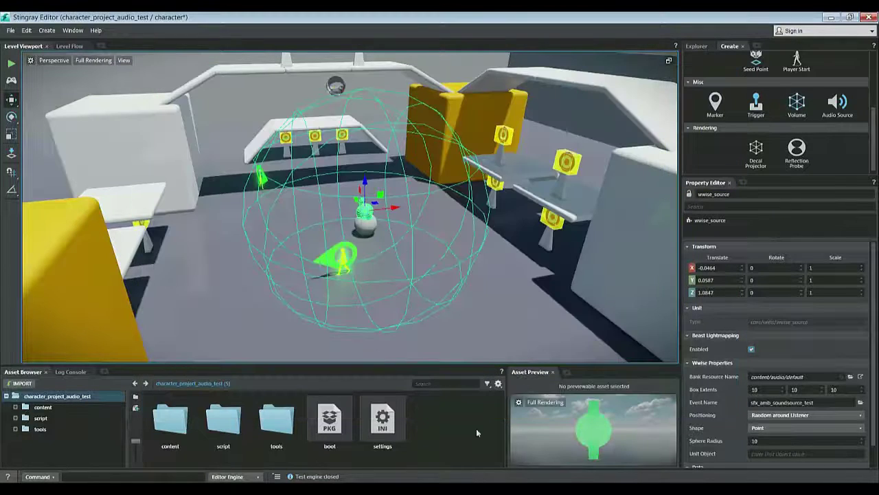
Set the audio source's positioning to Closest to Listener and its shape to Box.
click(816, 423)
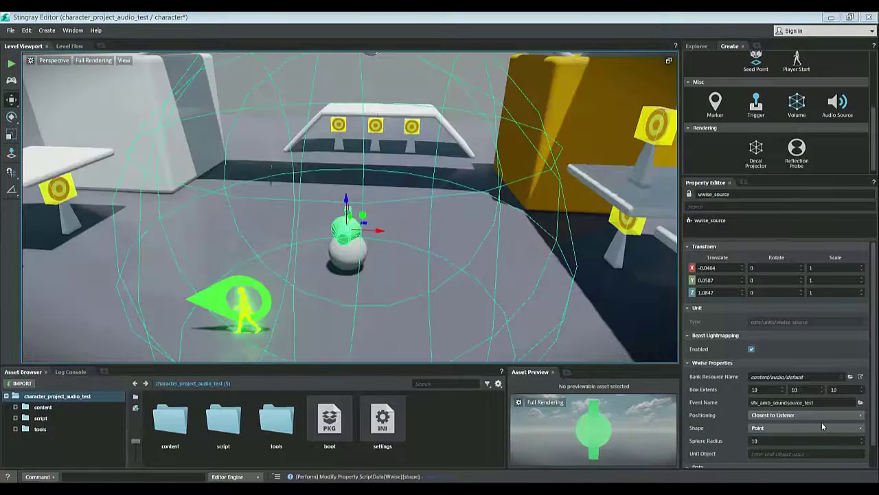
click(818, 431)
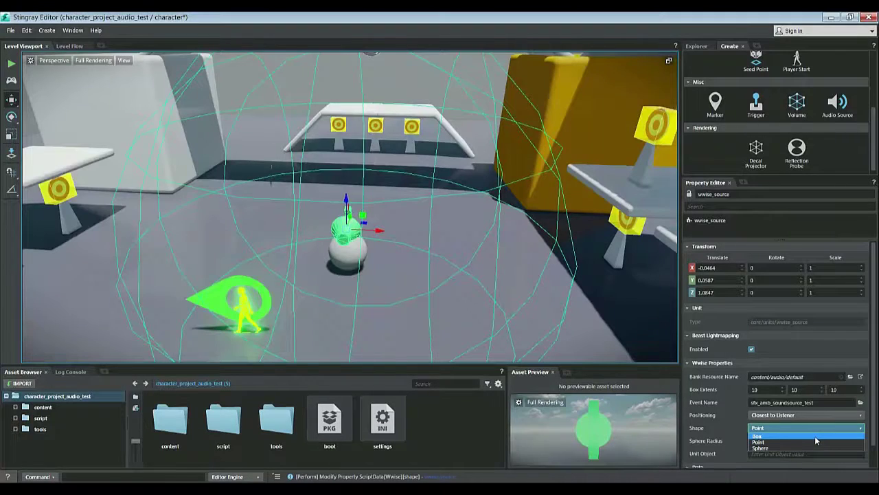
click(815, 436)
Examine the audio source's box shape in the level from outside, inside and along its edges.
key(s)
right_drag(528, 269, 509, 277)
key(s)
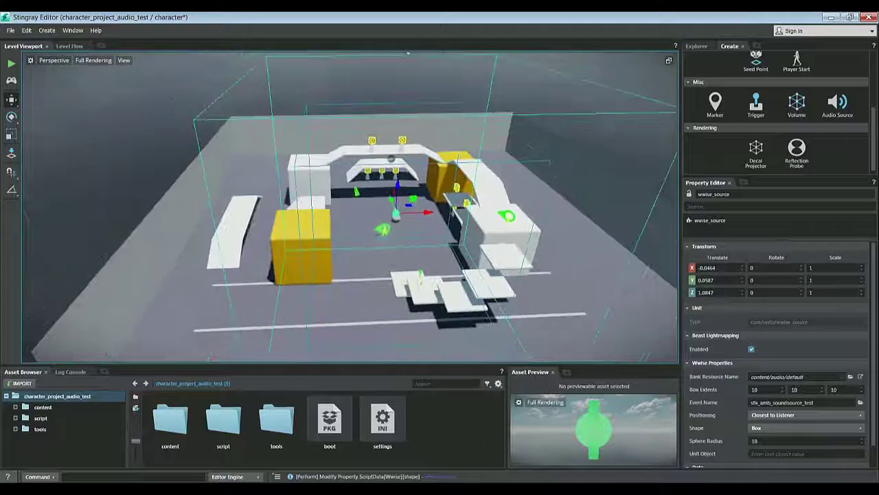
key(s)
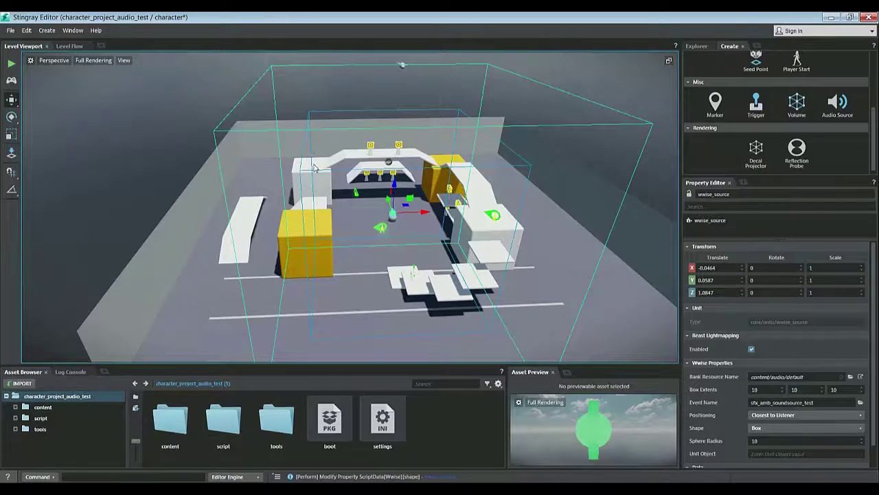
right_drag(331, 173, 357, 185)
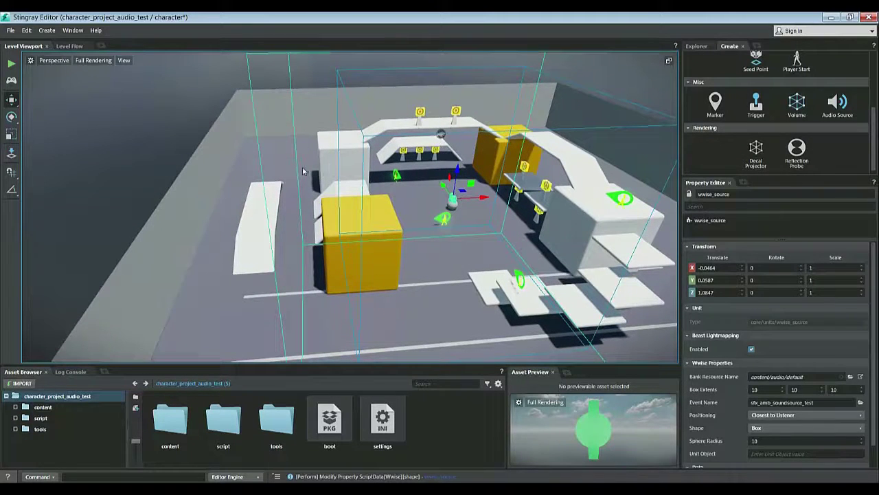
right_drag(295, 169, 302, 137)
alt+drag(263, 169, 263, 163)
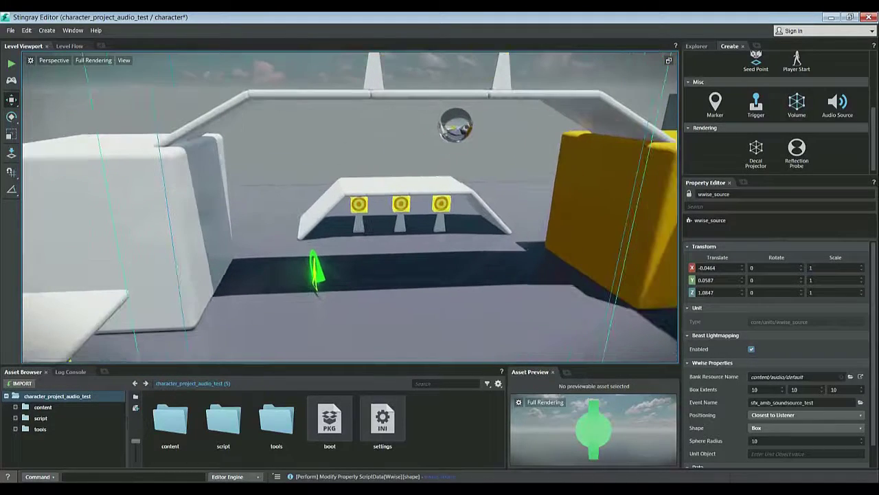
alt+right_drag(315, 206, 409, 147)
key(w)
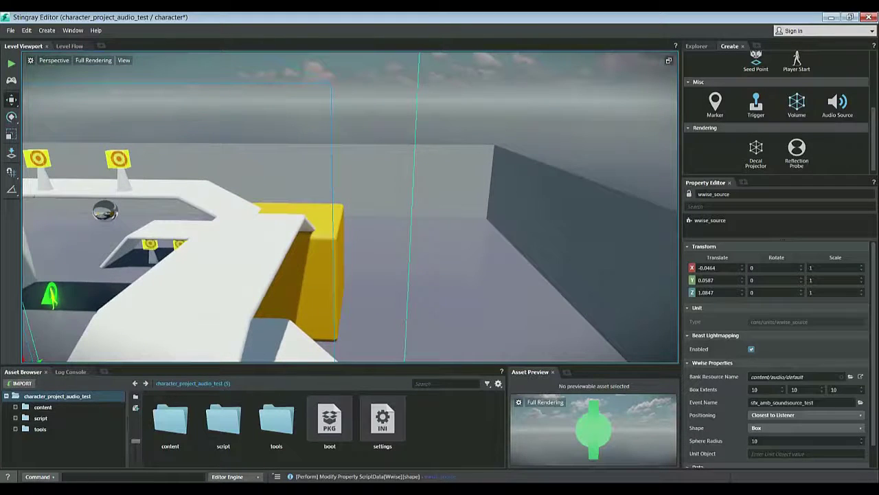
key(w)
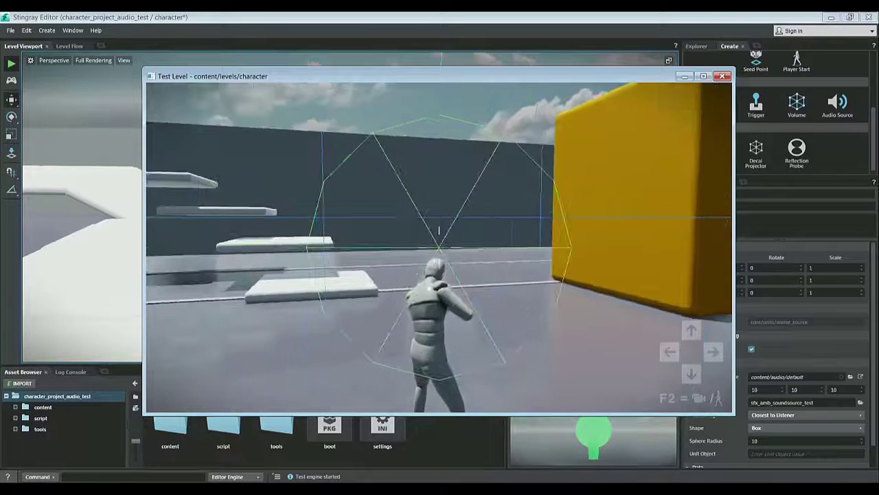
Walk the character across the test level to the yellow block to check the Closest to Listener positioning with the box shape.
key(w)
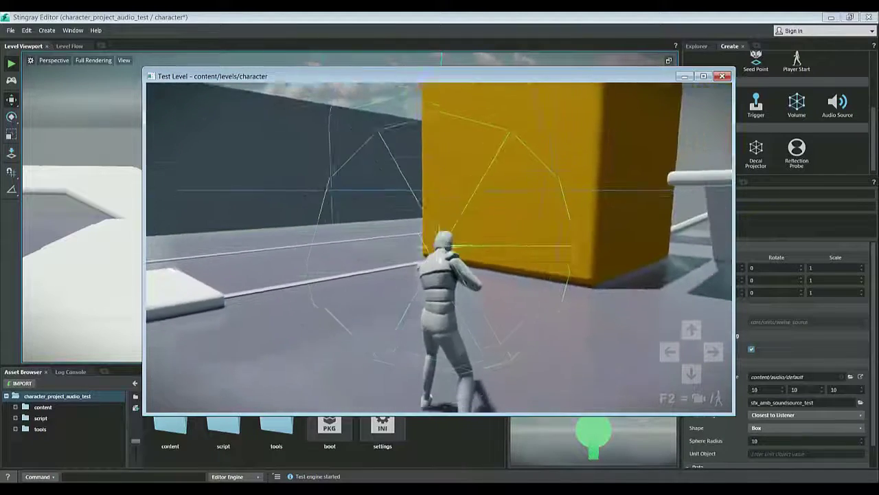
key(w)
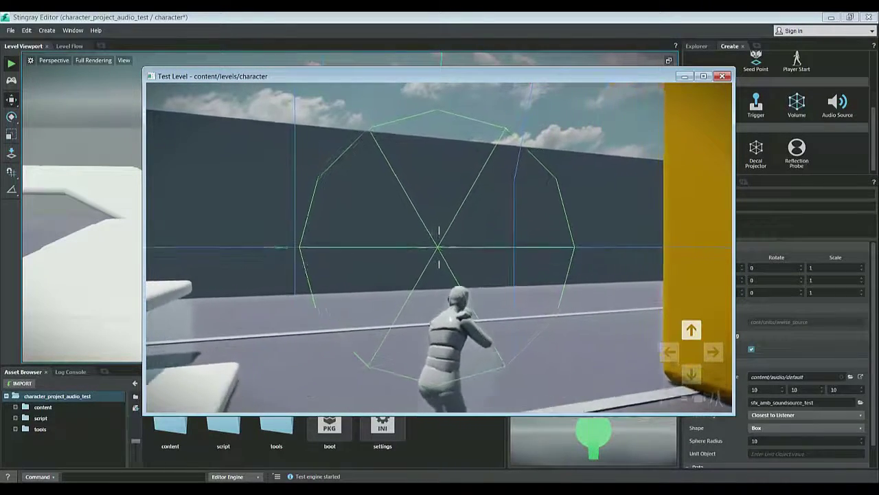
key(w)
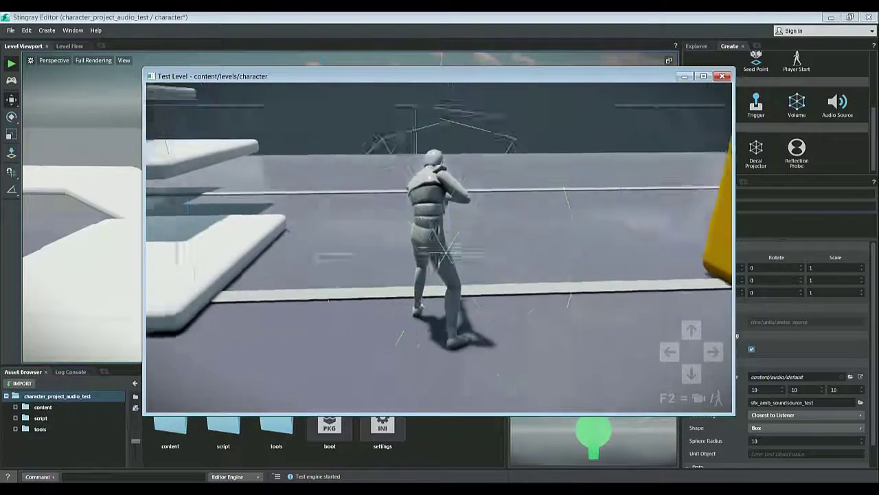
key(d)
key(w)
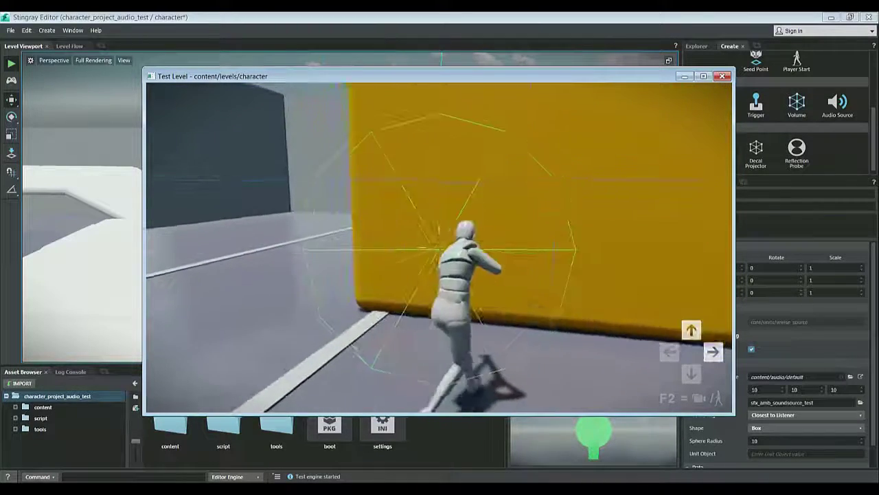
Move the character back and forth beside the yellow block to check how the sound follows the box's edge.
key(Left)
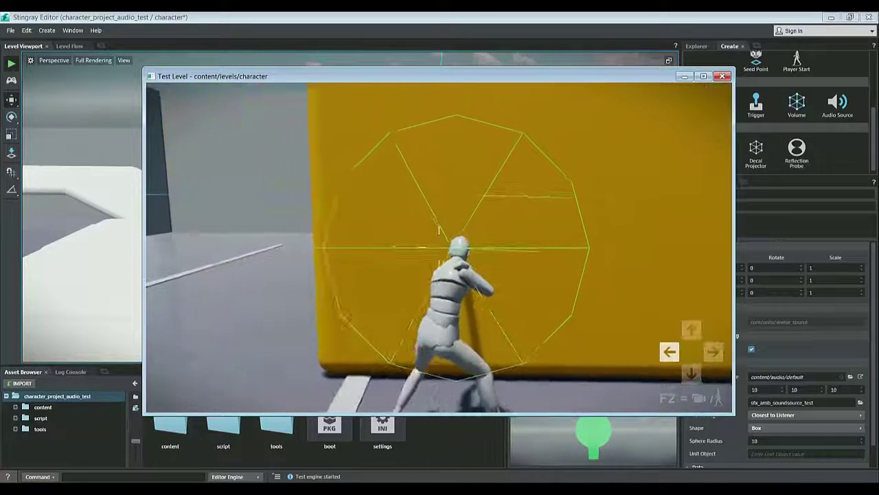
key(Down)
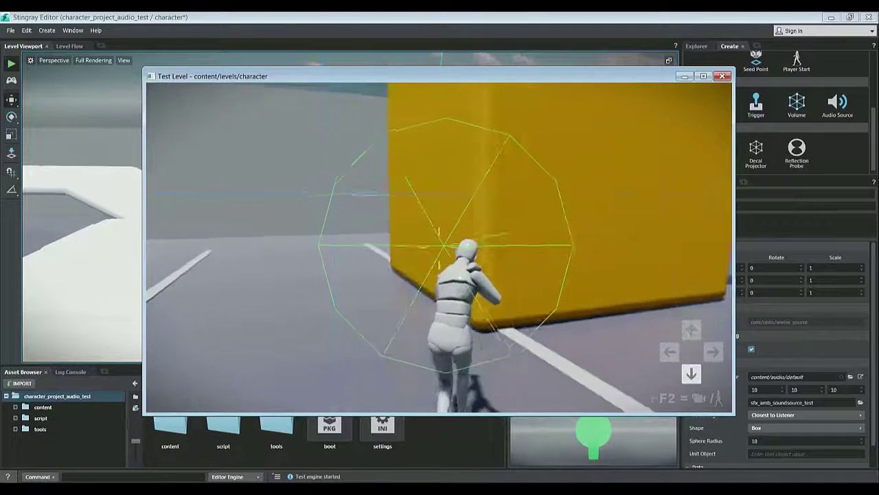
key(Up)
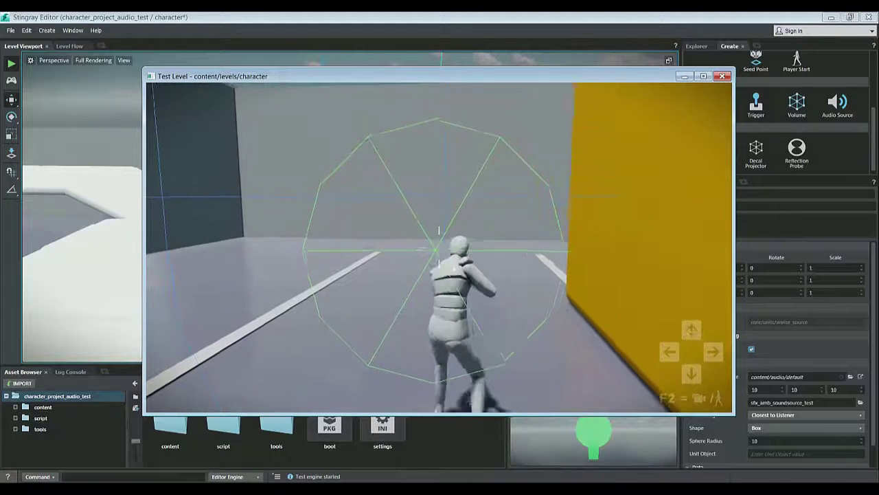
key(Left)
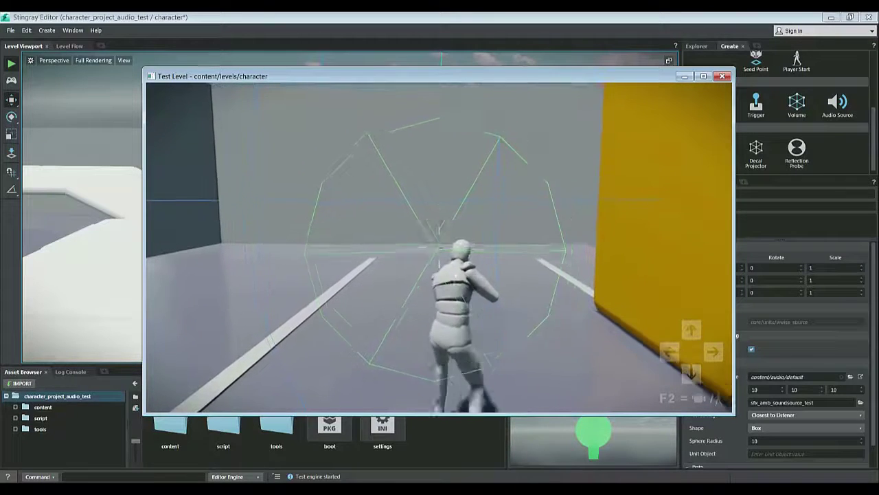
key(Right)
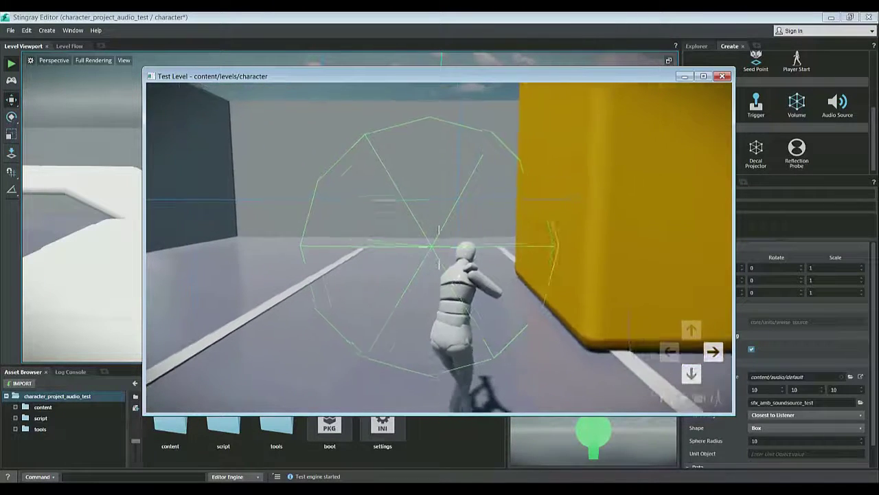
key(Up)
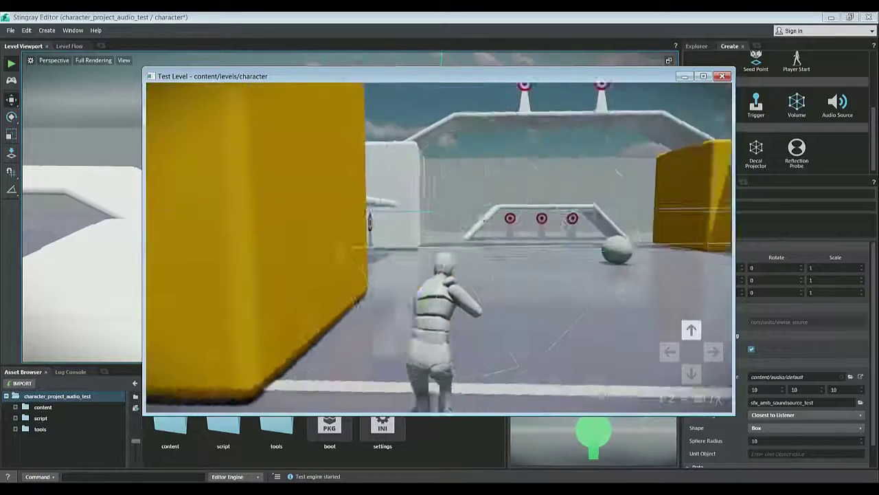
Move the character from the yellow block toward the floating platforms and sideways beside them to check the closest-point sound there.
key(ctrl)
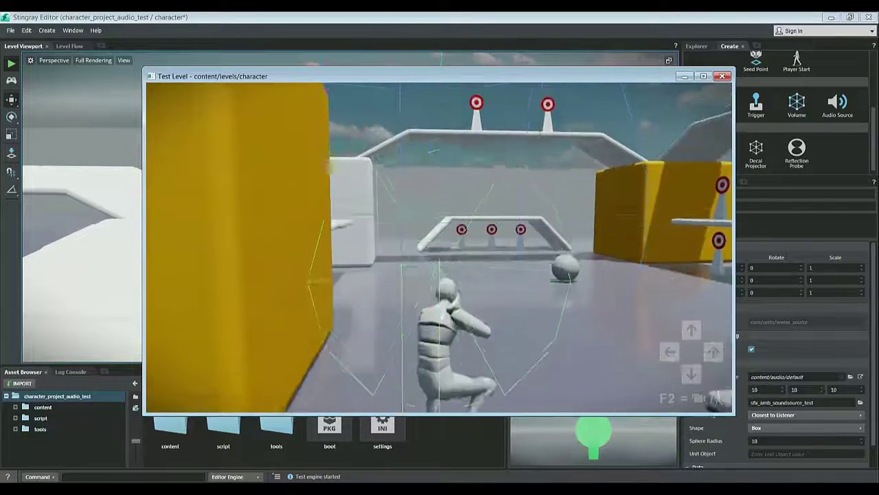
key(Down)
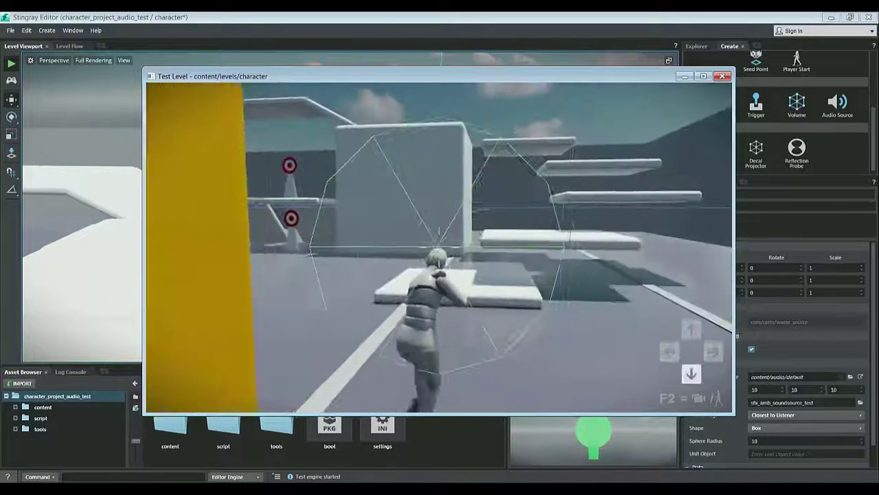
key(Right)
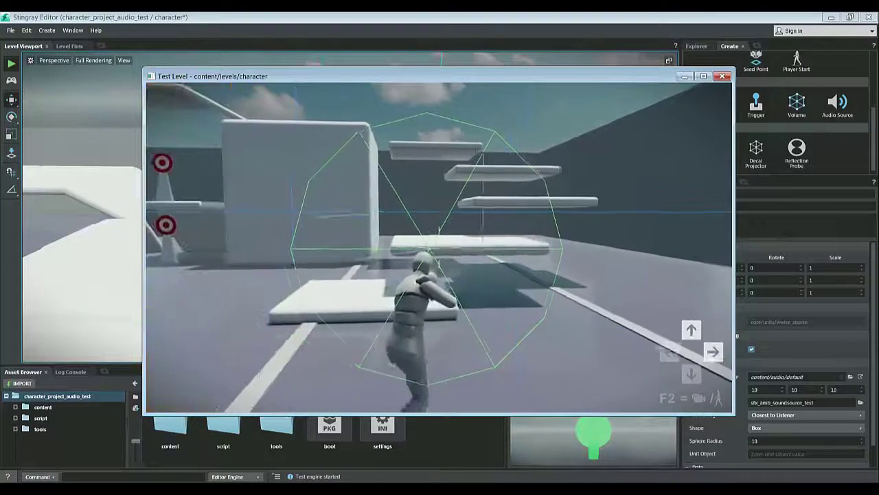
key(Left)
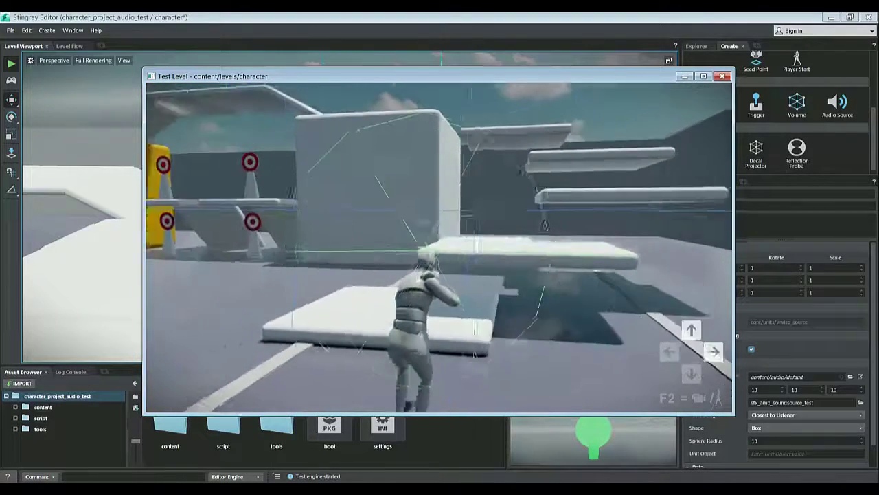
key(Left)
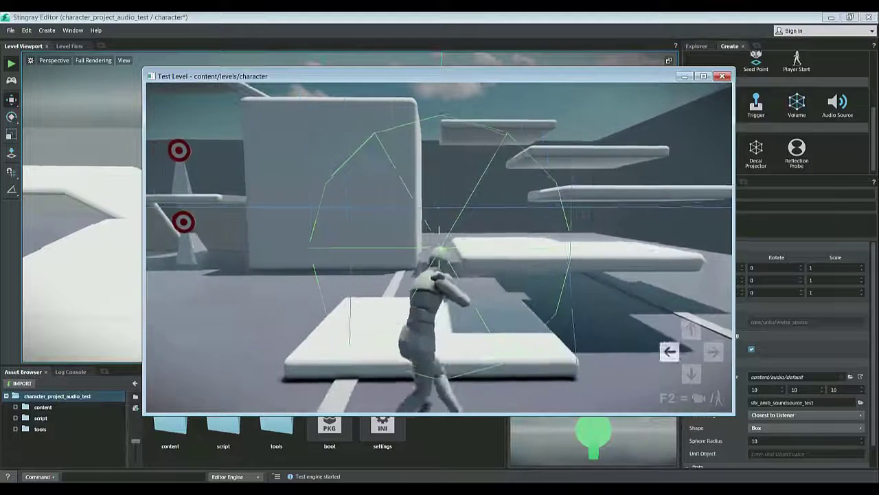
key(Right)
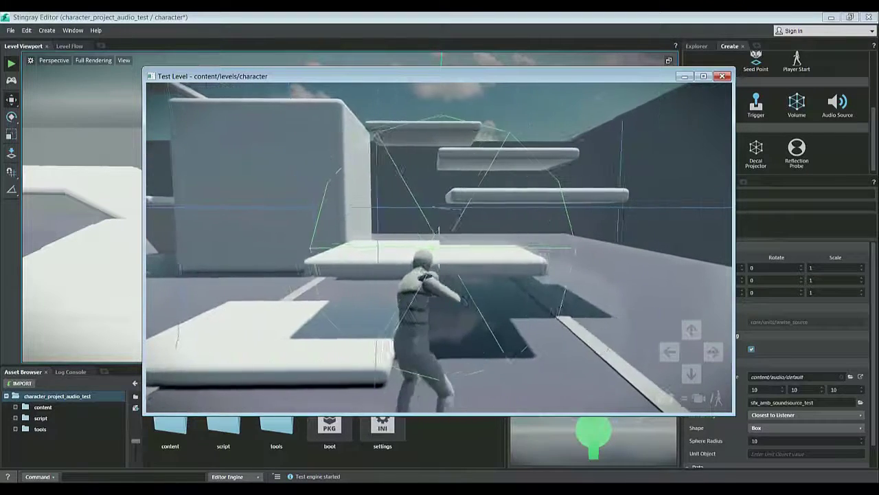
key(Right)
key(Down)
key(Down)
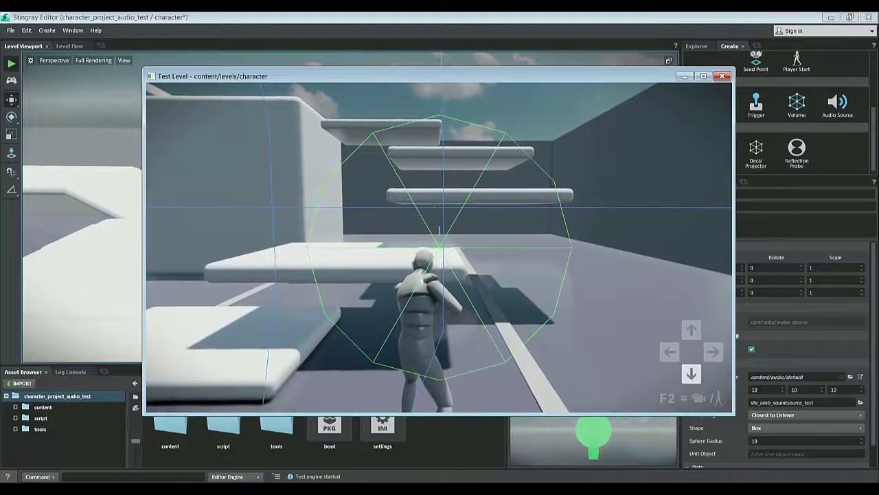
Walk the character back through the level past the yellow block to recheck the box positioning, and end the test run.
key(a)
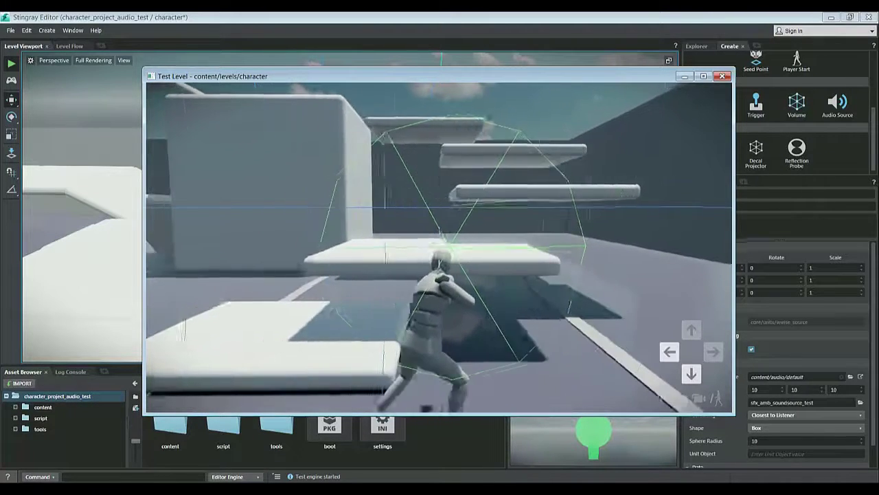
key(w)
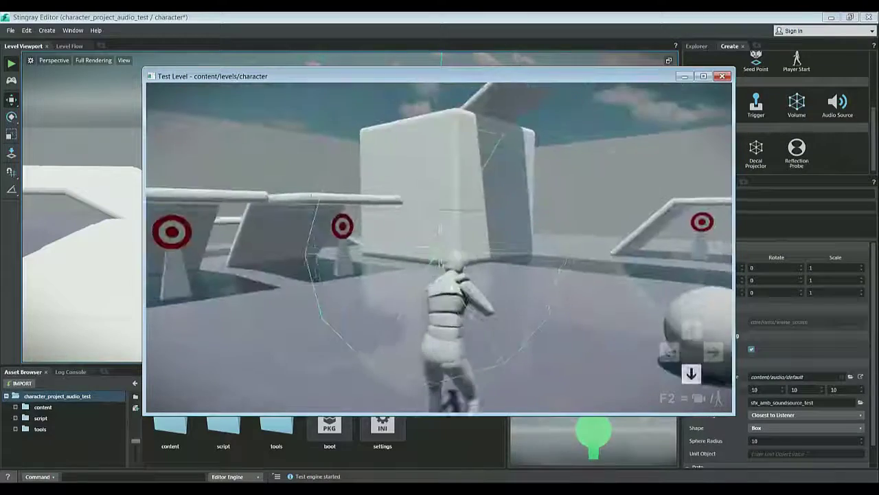
key(d)
key(w)
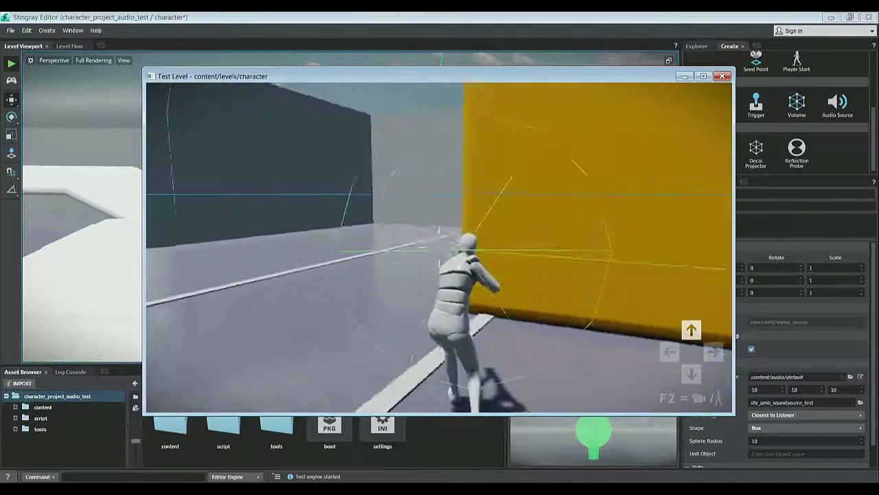
key(a)
key(s)
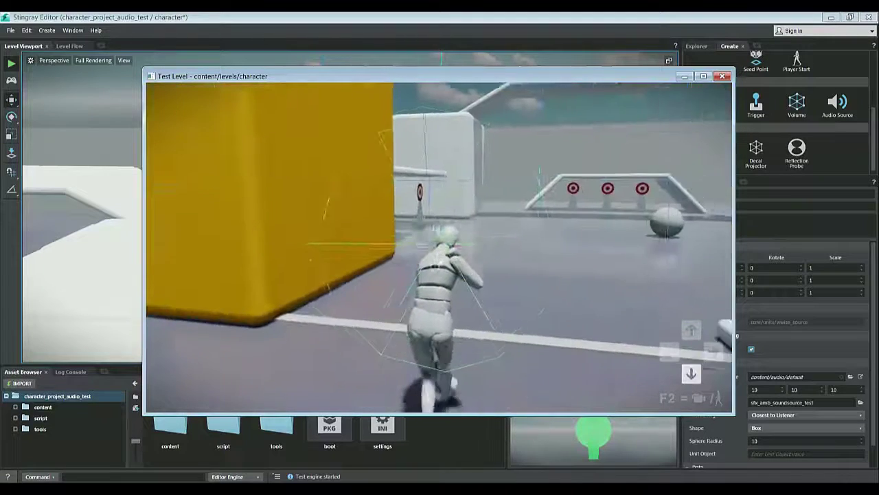
key(Escape)
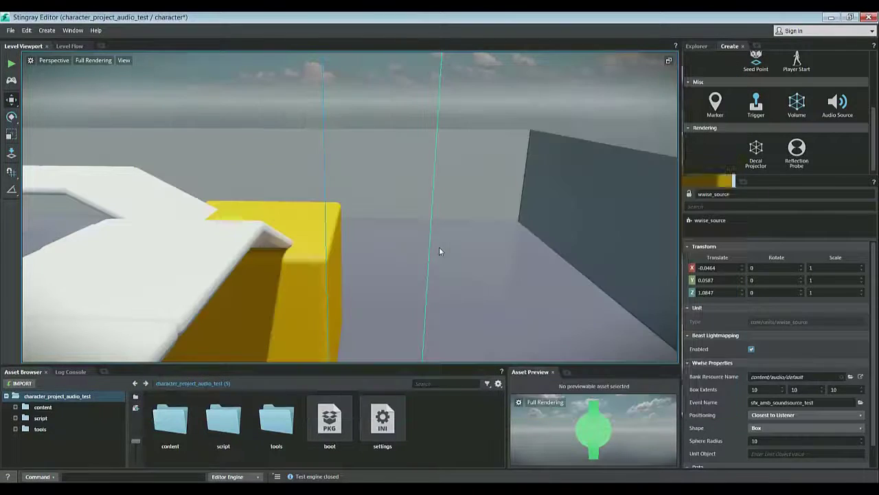
Set the audio source's shape to Sphere.
alt+drag(439, 247, 536, 309)
right_drag(350, 207, 560, 141)
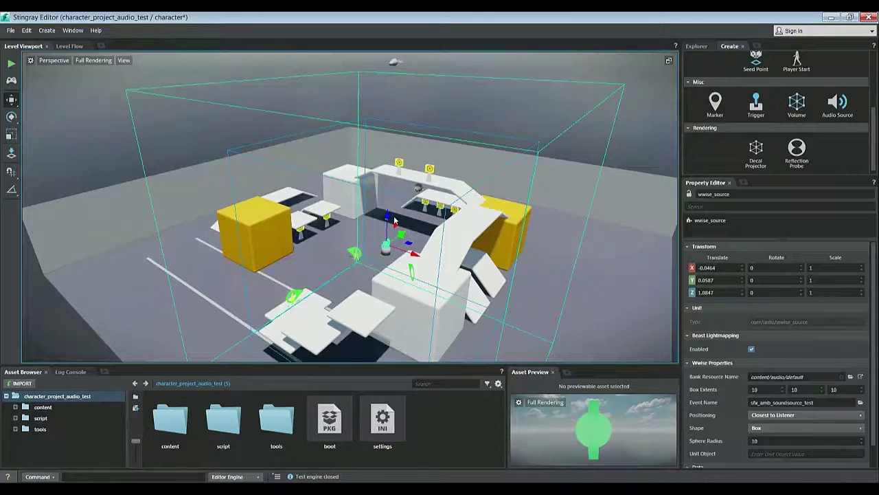
mouse_move(395, 220)
right_down()
mouse_move(292, 235)
mouse_move(364, 237)
mouse_move(474, 196)
mouse_move(375, 217)
mouse_move(426, 231)
mouse_move(428, 218)
mouse_move(333, 221)
mouse_move(368, 221)
mouse_move(374, 210)
mouse_move(392, 222)
right_up()
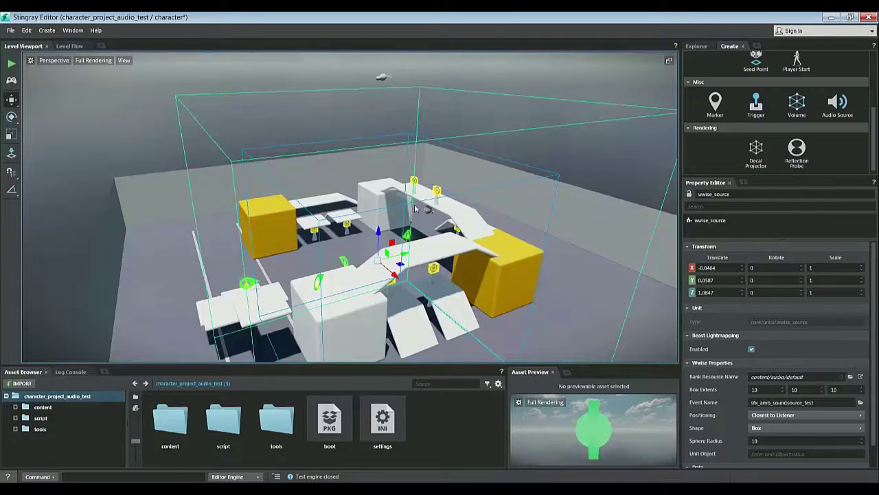
right_drag(415, 208, 467, 220)
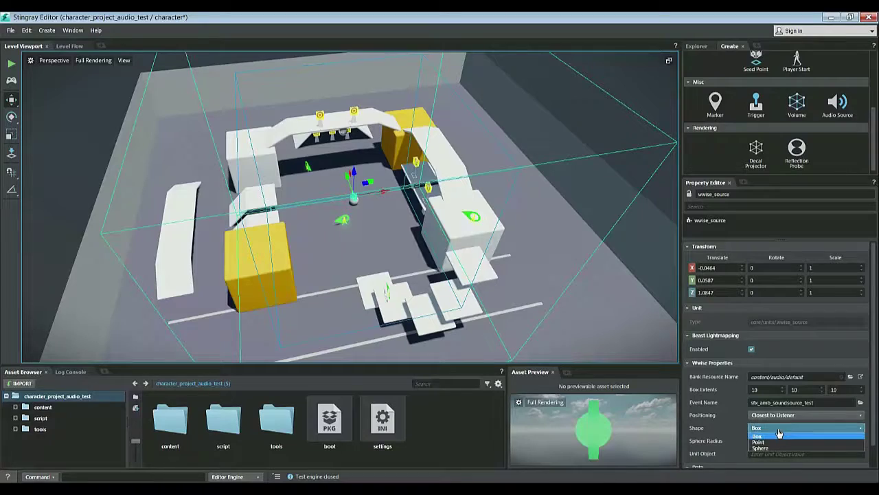
click(777, 448)
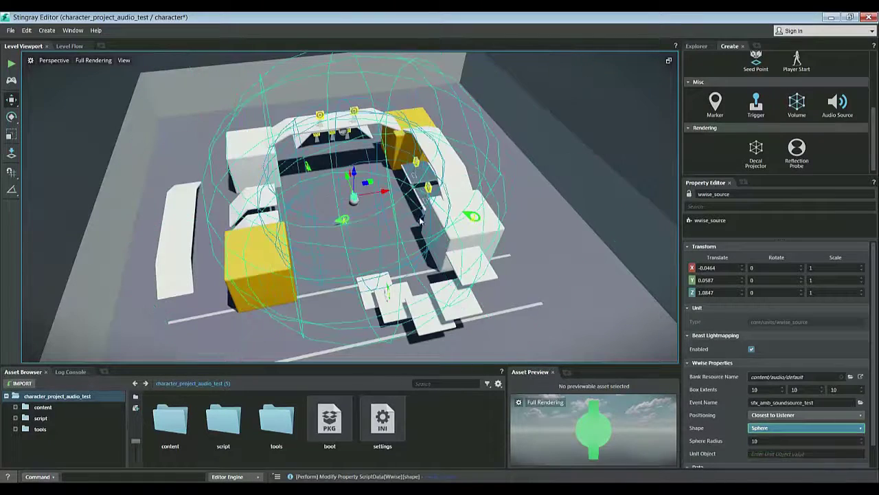
Examine the audio source's sphere shape in the level from above, inside and near its edge.
right_drag(421, 221, 395, 166)
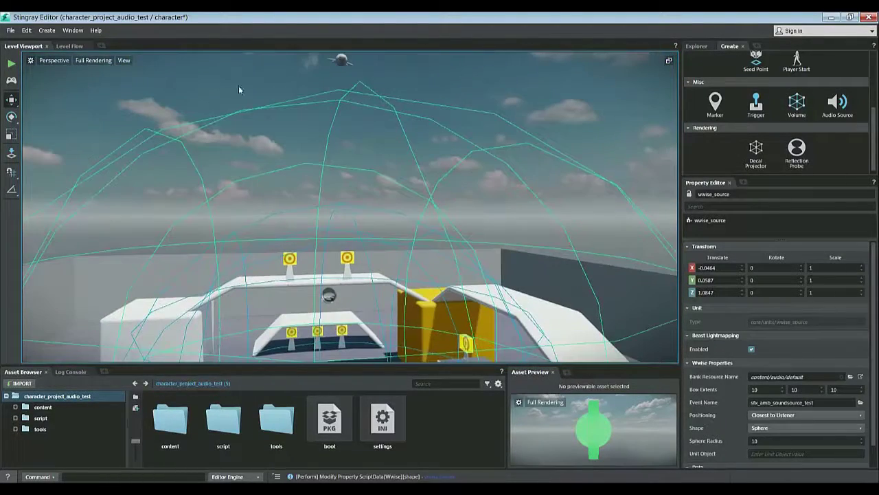
right_drag(352, 216, 342, 271)
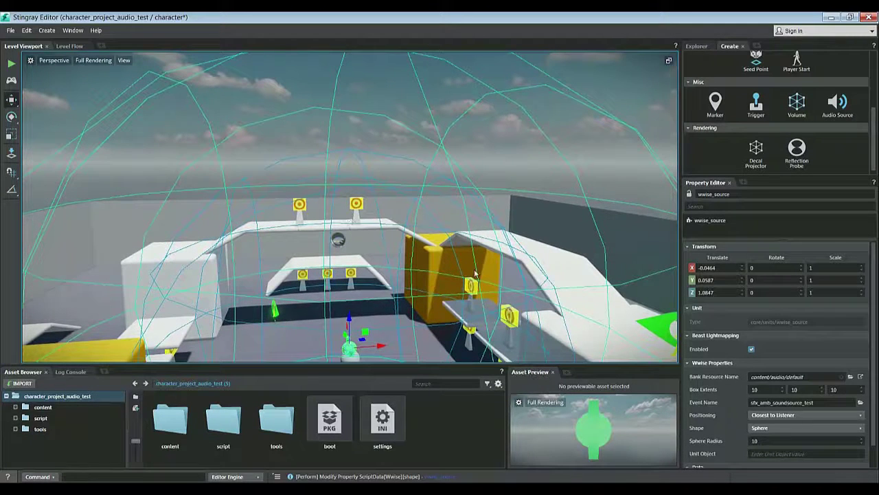
mouse_move(486, 275)
right_down()
mouse_move(405, 279)
mouse_move(448, 262)
mouse_move(440, 265)
mouse_move(562, 268)
mouse_move(420, 274)
mouse_move(351, 258)
mouse_move(399, 236)
mouse_move(489, 261)
right_up()
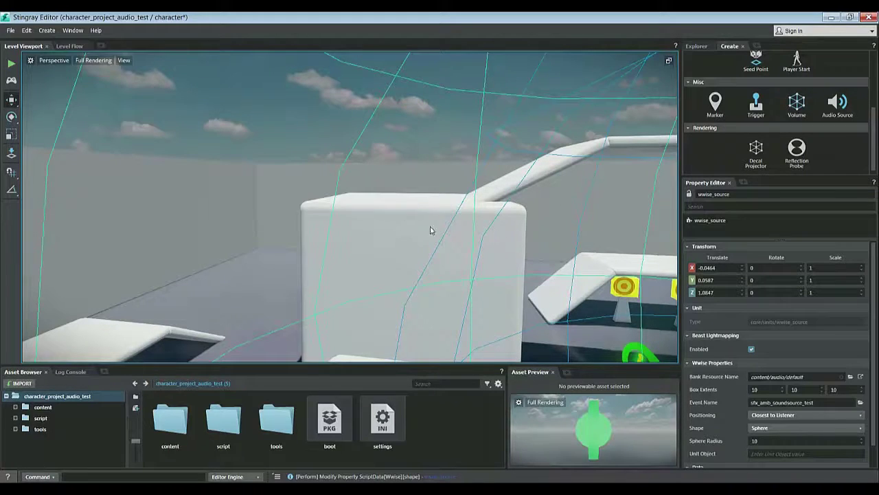
right_drag(431, 230, 610, 248)
key(a)
key(s)
key(w)
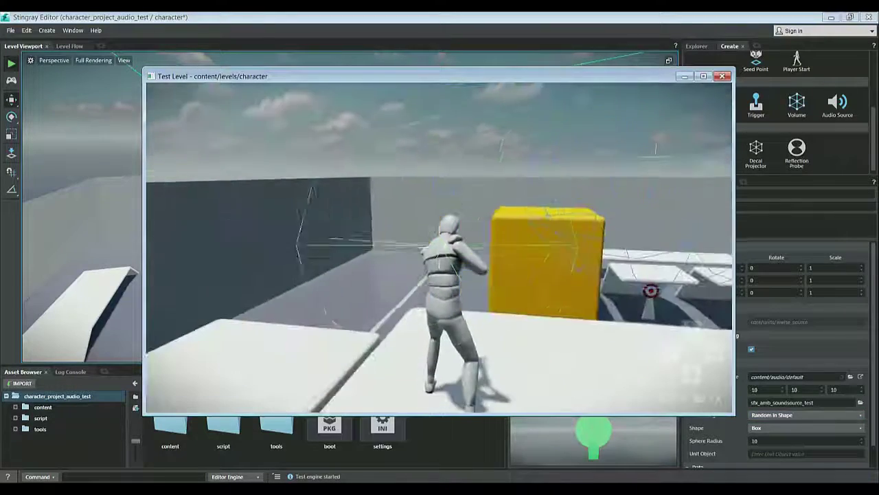
Walk the character off the platforms and around the test level to check the Random in Shape positioning with the box shape.
key(Up)
key(Left)
key(Up)
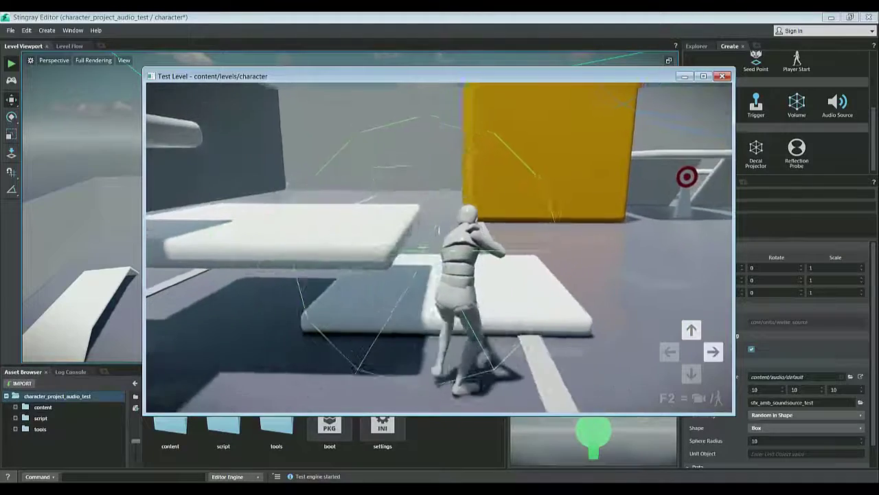
key(Right)
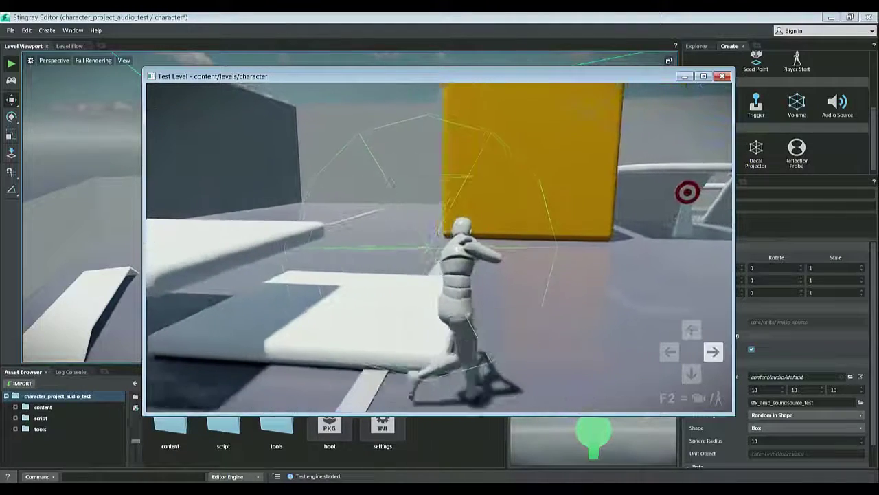
key(Up)
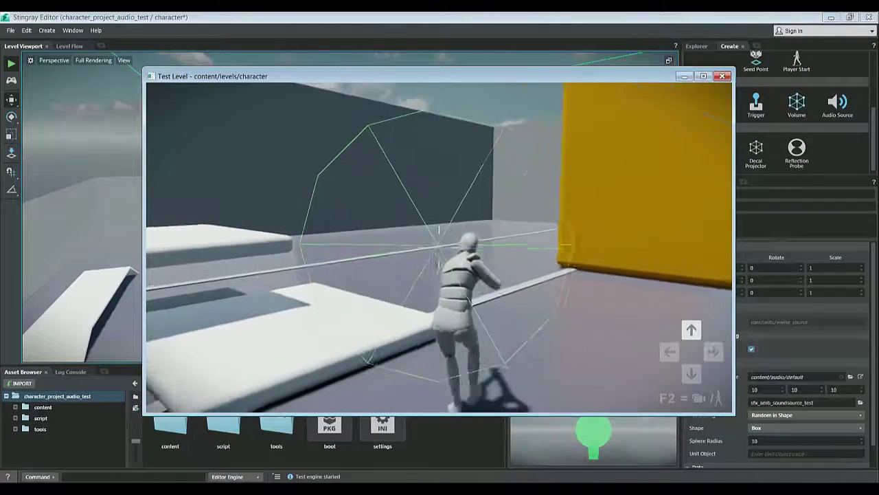
key(Right)
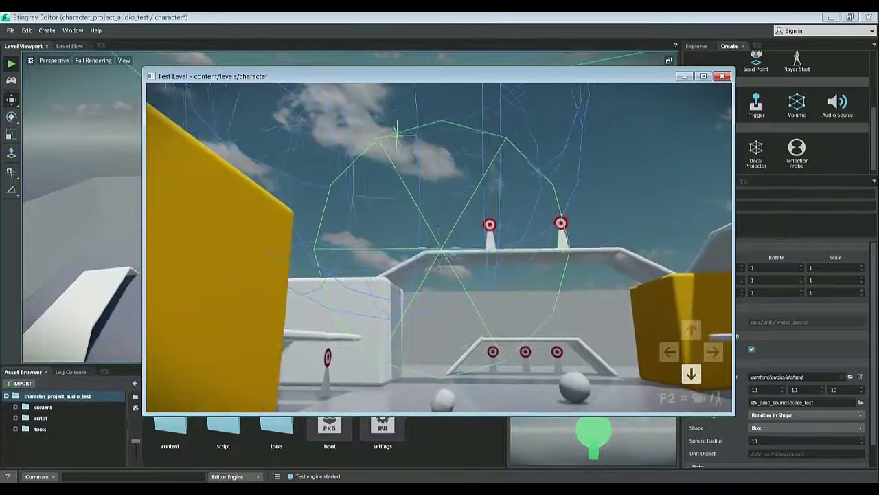
key(Up)
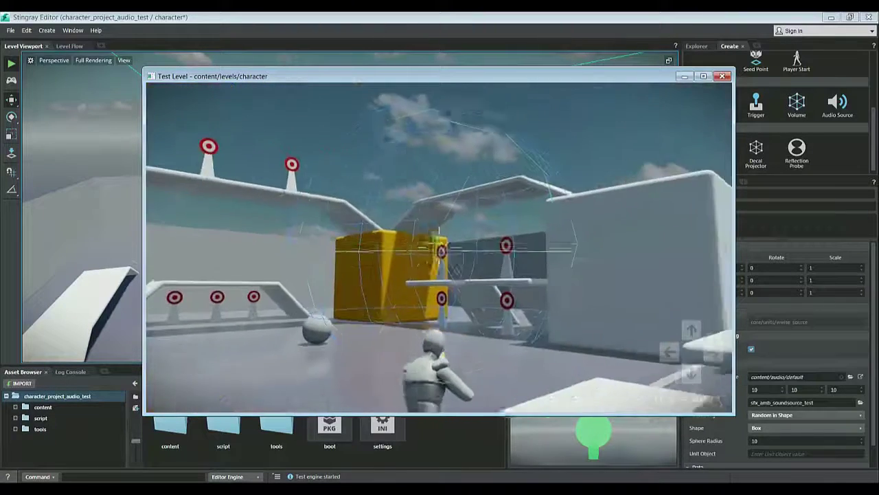
Walk the character toward the yellow blocks and back out to recheck the Random in Shape positioning, and end the test run.
key(Up)
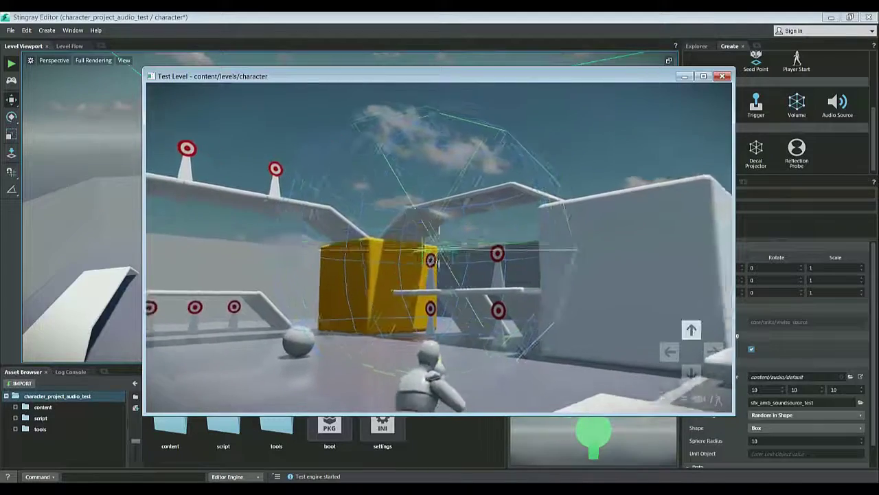
key(Up)
key(Down)
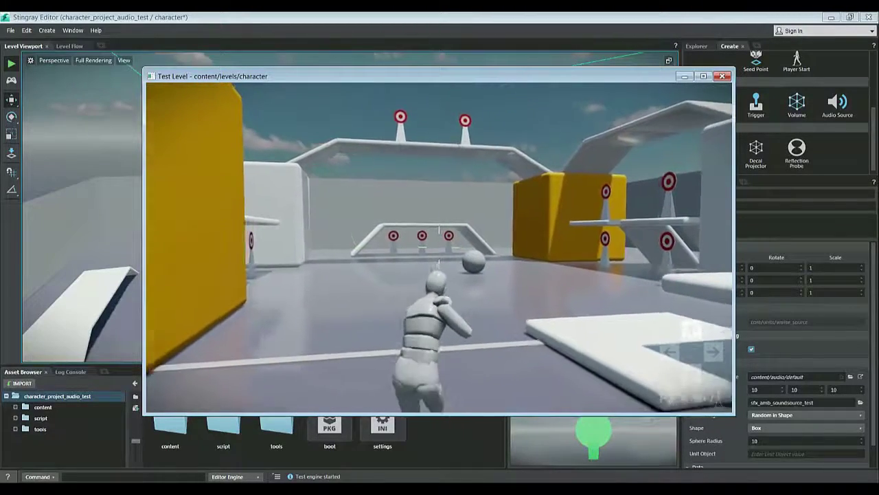
key(Up)
key(Up)
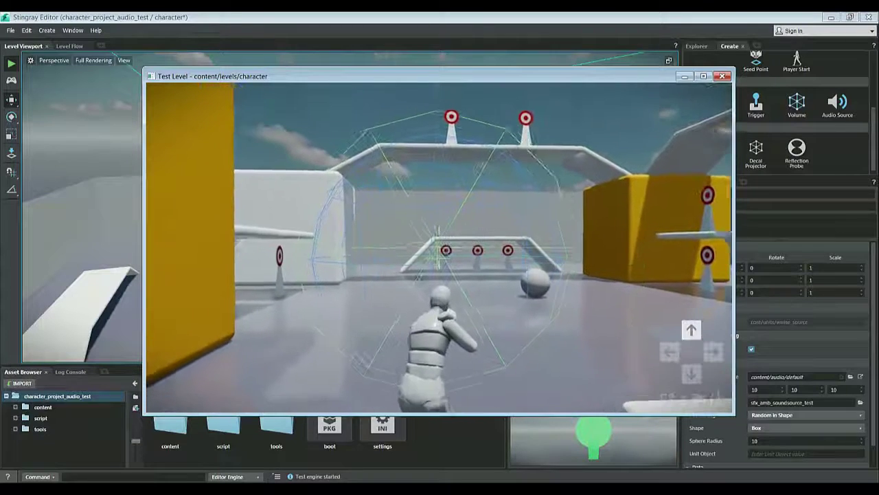
key(Down)
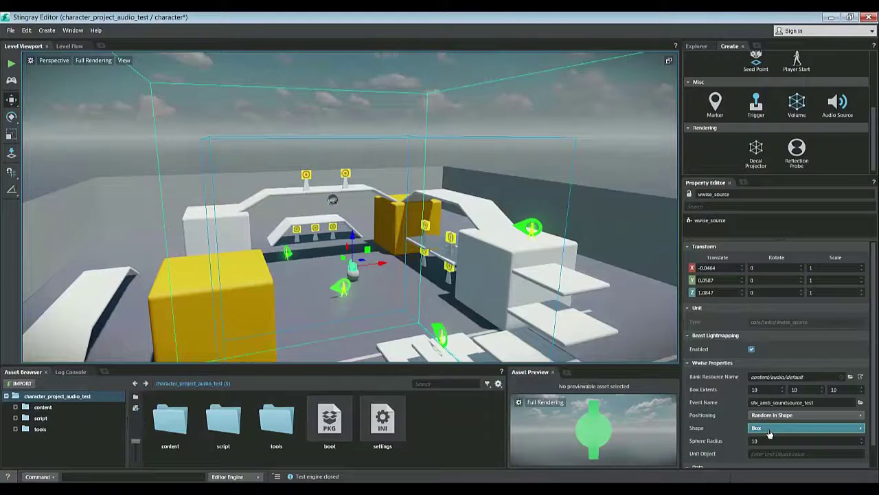
Set the audio source's positioning to Random around Listener and test it by walking the character back and forth past the yellow block.
click(748, 412)
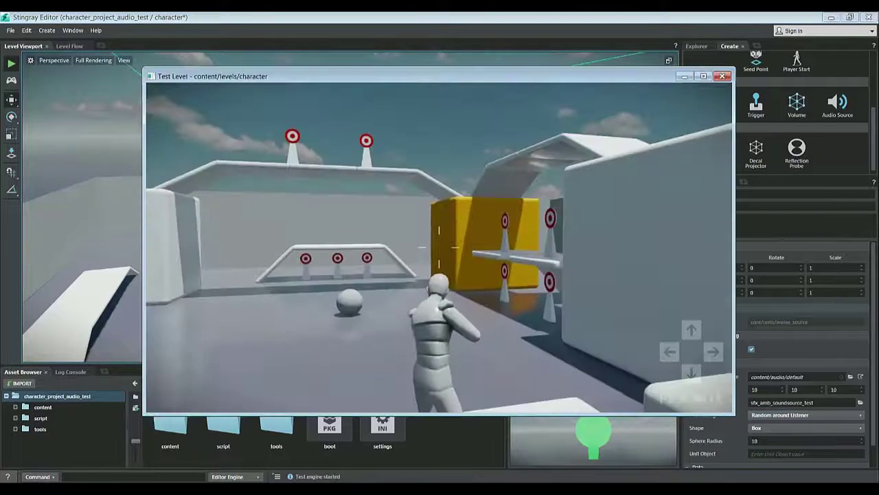
key(a)
key(s)
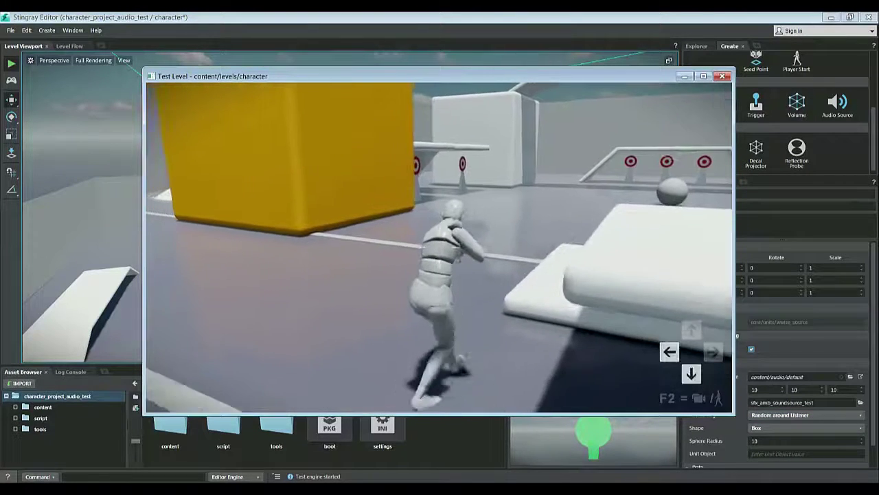
key(Up)
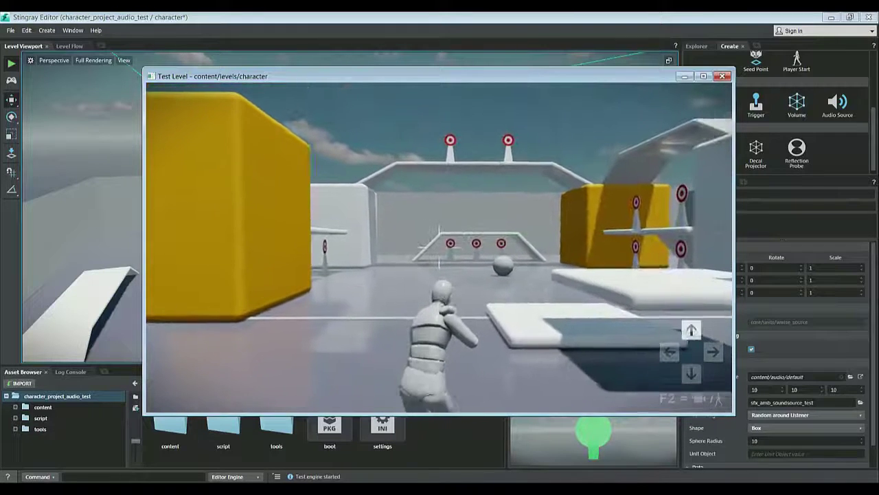
key(Down)
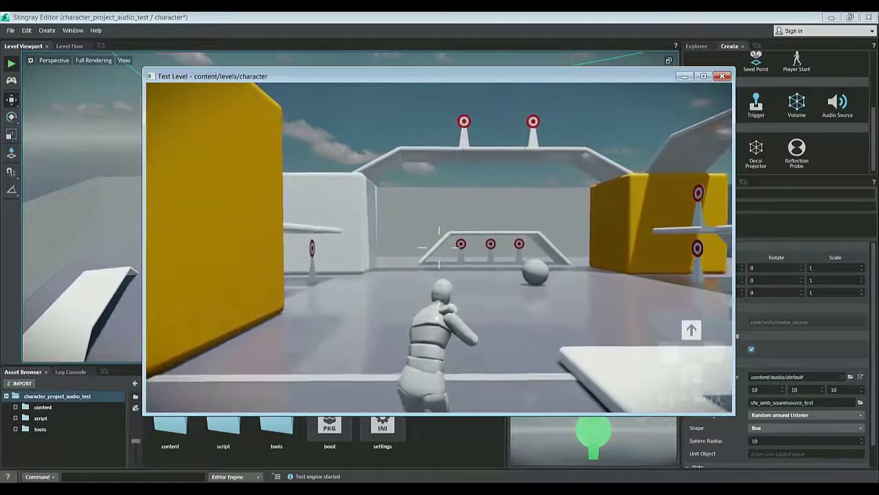
Walk and turn the character in different directions around the level to check the Random around Listener positioning, and end the test run.
key(Right)
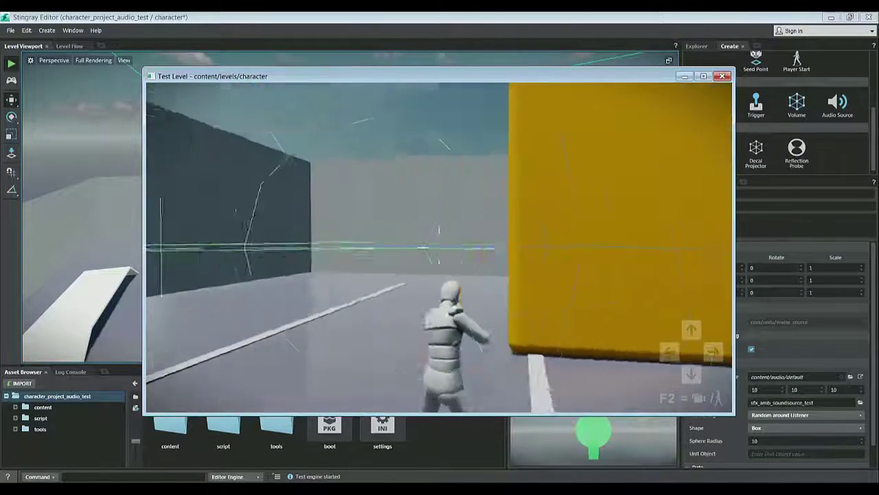
key(Down)
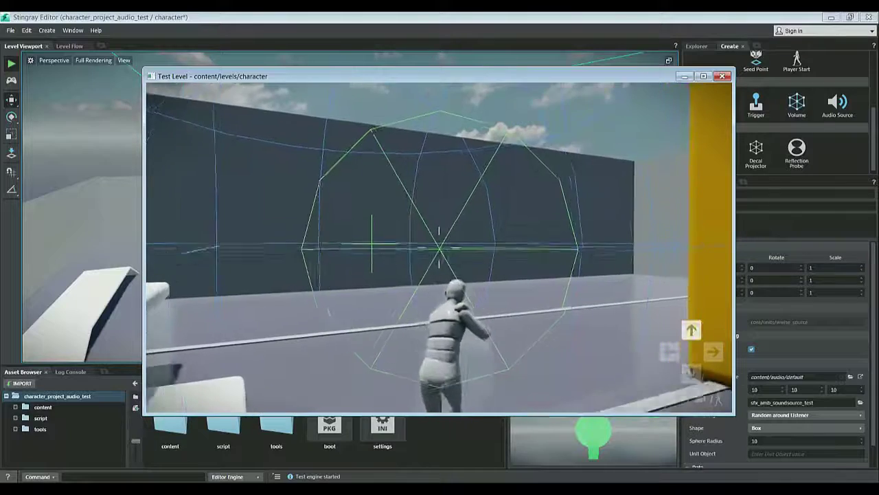
key(Left)
key(Down)
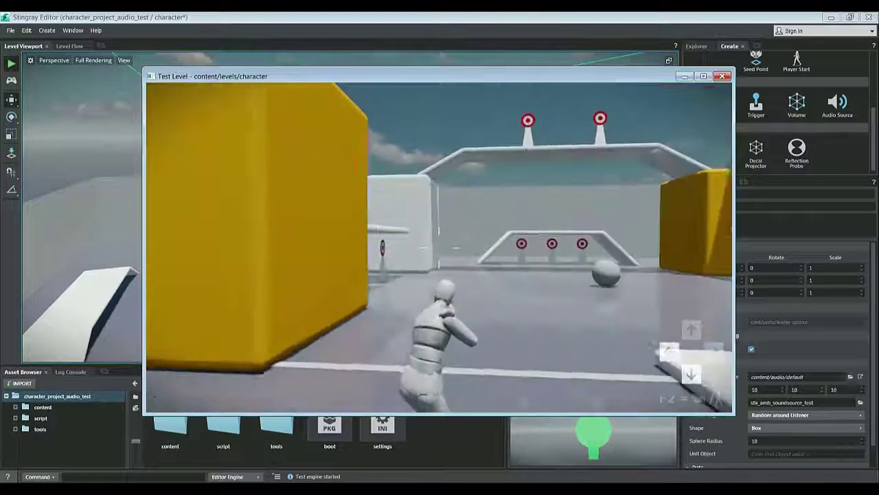
key(Up)
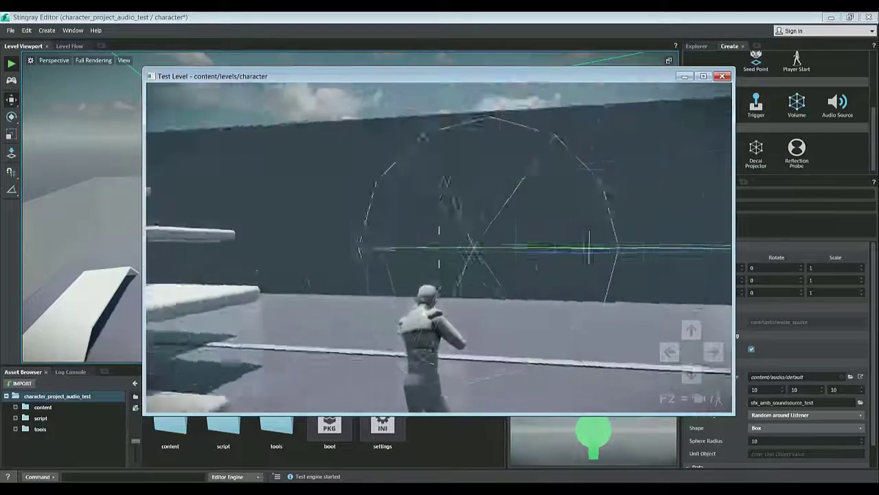
key(Right)
key(Down)
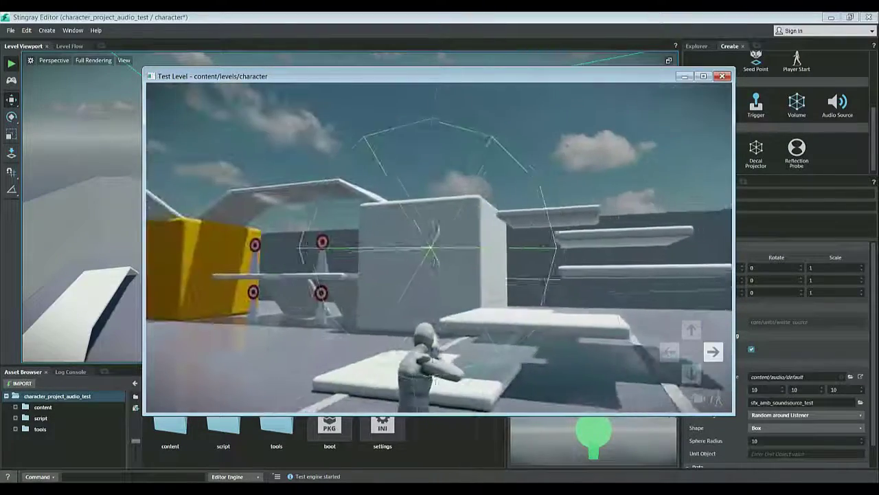
key(Escape)
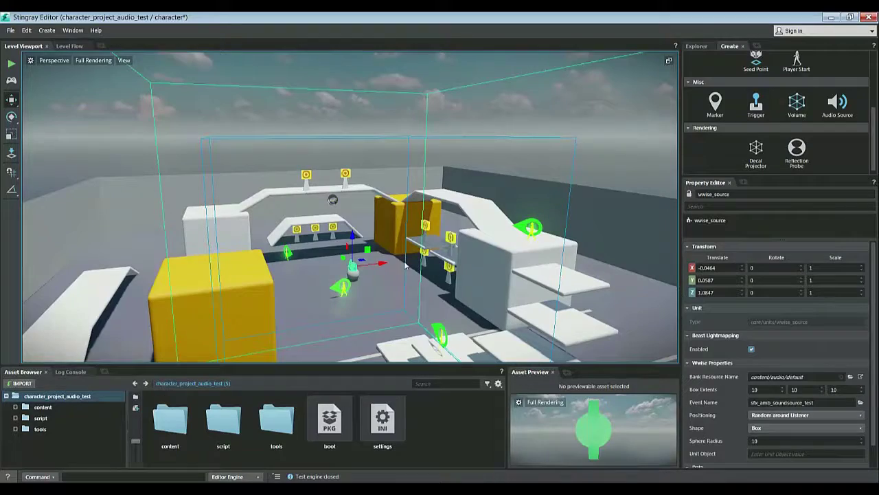
Examine the audio source up close from above in the level and review its Wwise properties.
right_drag(398, 278, 397, 329)
key(s)
key(w)
key(s)
key(a)
key(w)
key(w)
key(d)
right_drag(453, 210, 474, 279)
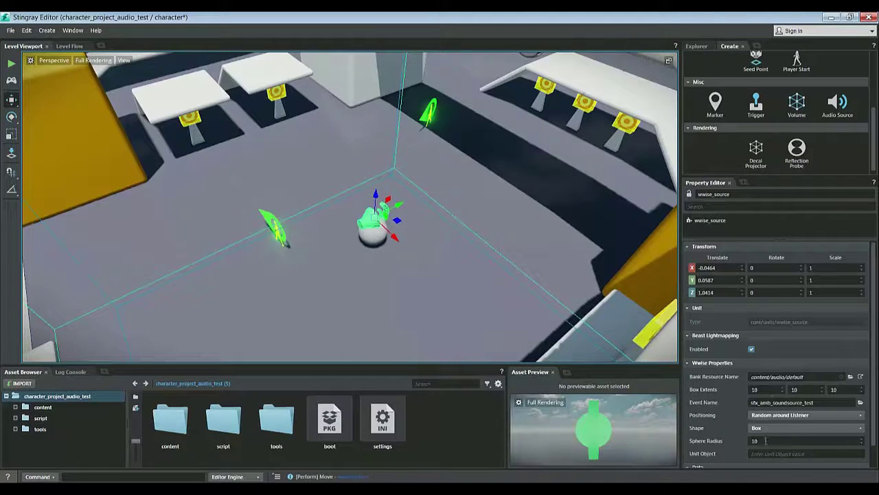
scroll(732, 397, down, 1)
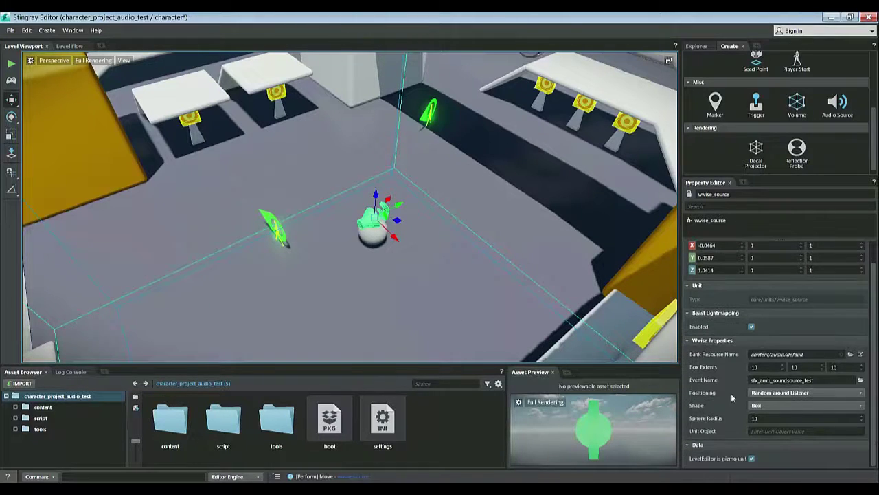